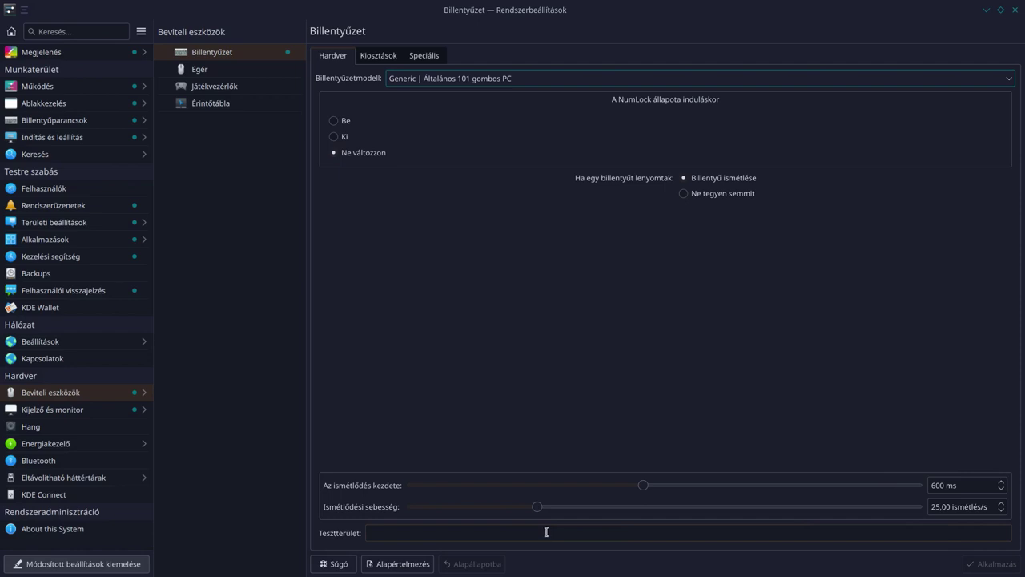
Enable the custom keyboard options, tick "A Caps Lock letiltva" under the Caps Lock behaviour group, and apply the change.
click(375, 58)
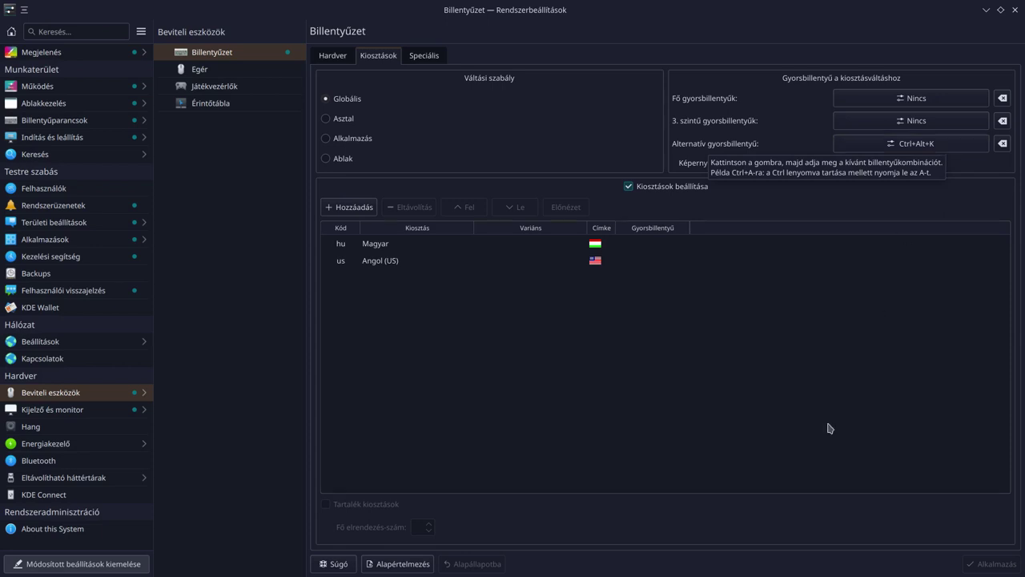
mouse_move(834, 574)
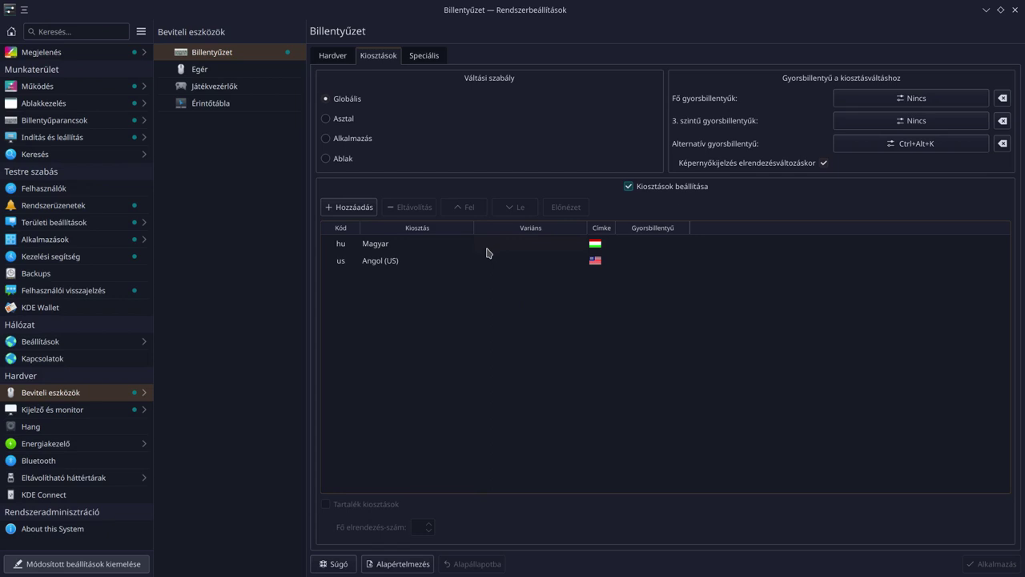
key(ctrl+Tab)
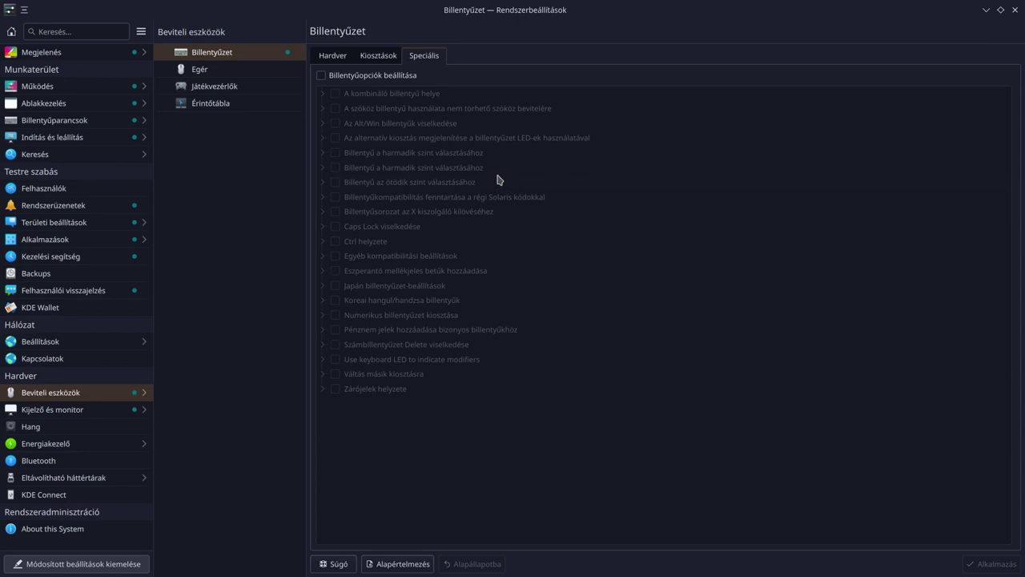
click(321, 75)
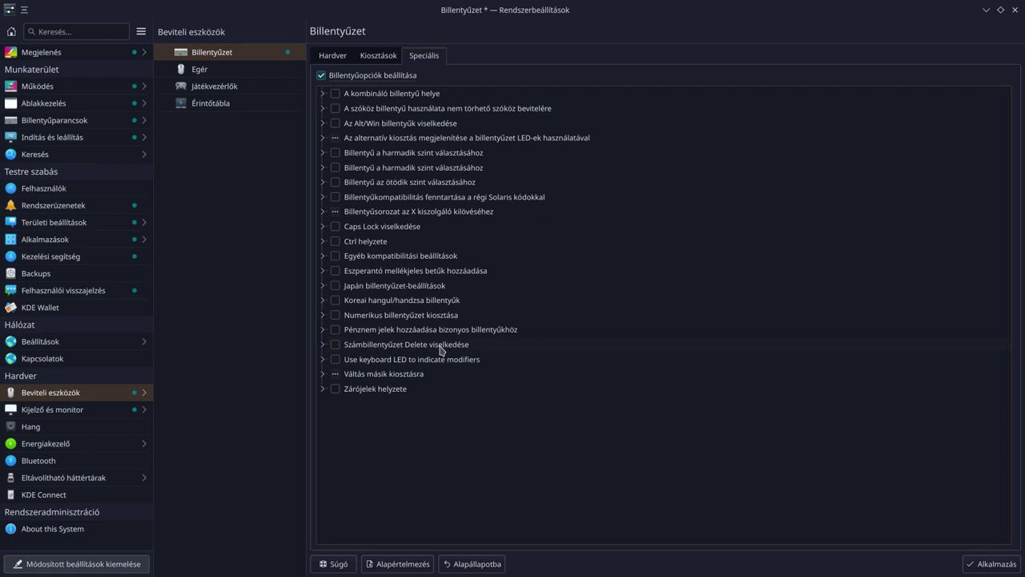
click(321, 229)
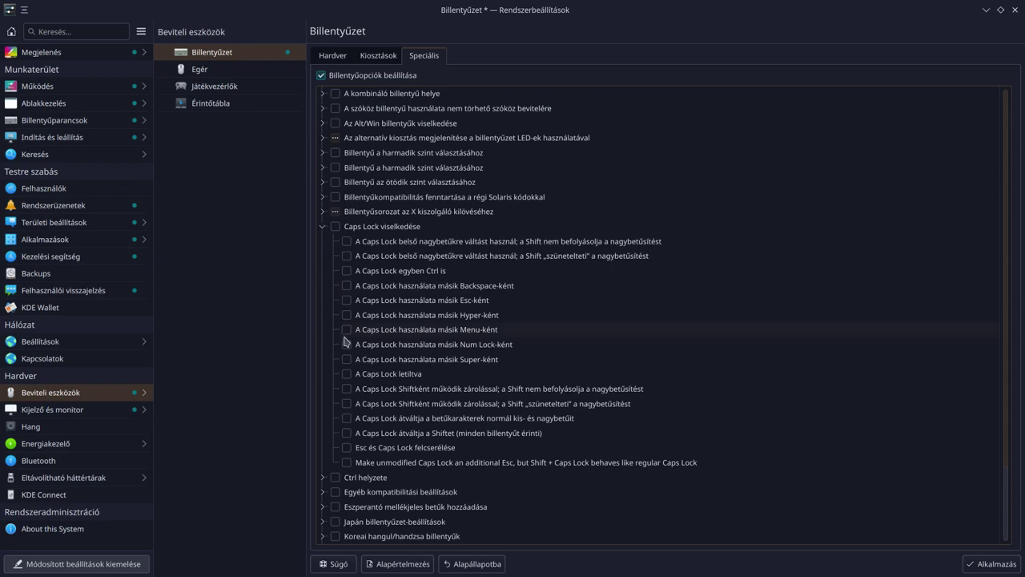
click(348, 374)
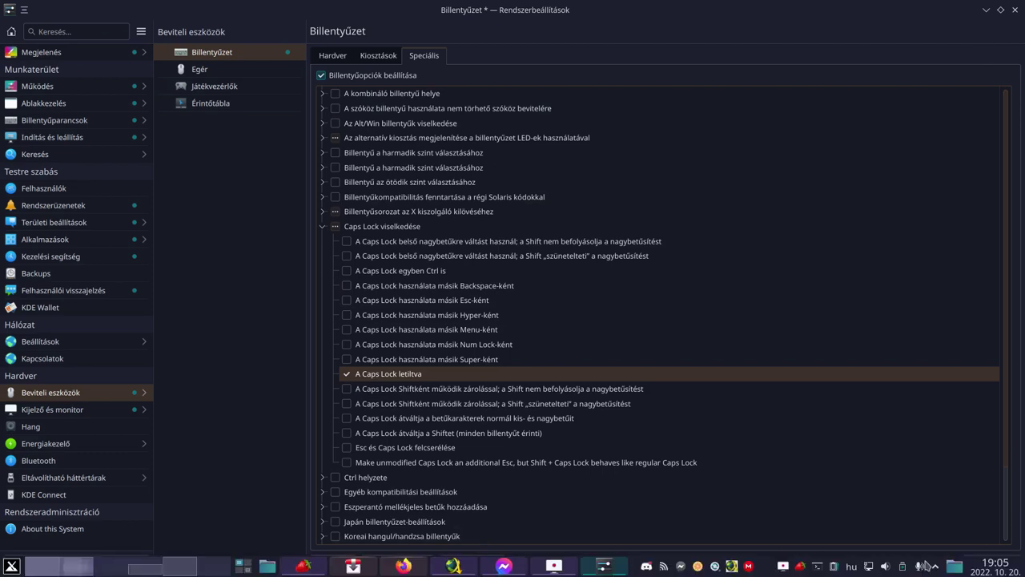
mouse_move(1009, 549)
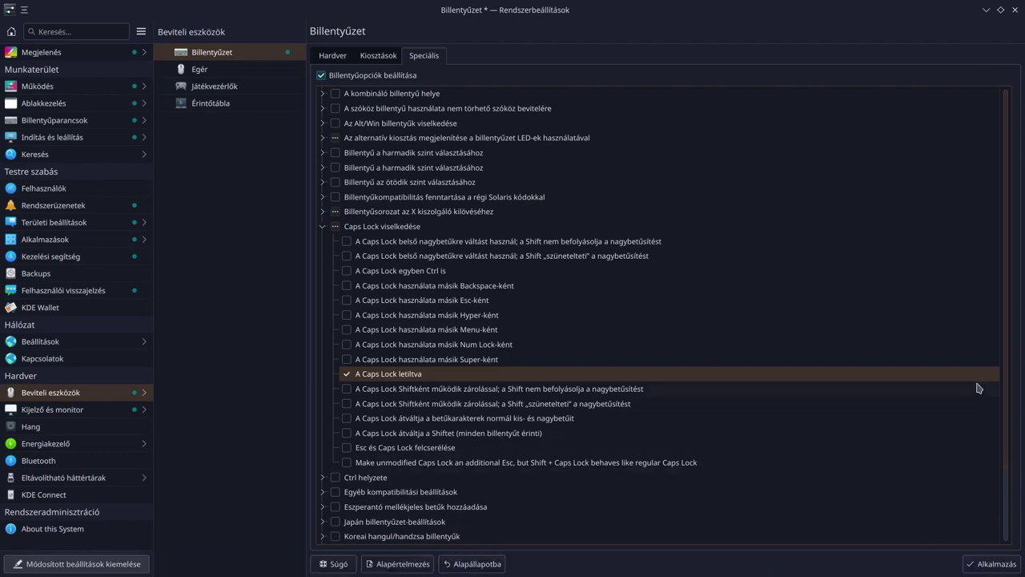
click(991, 564)
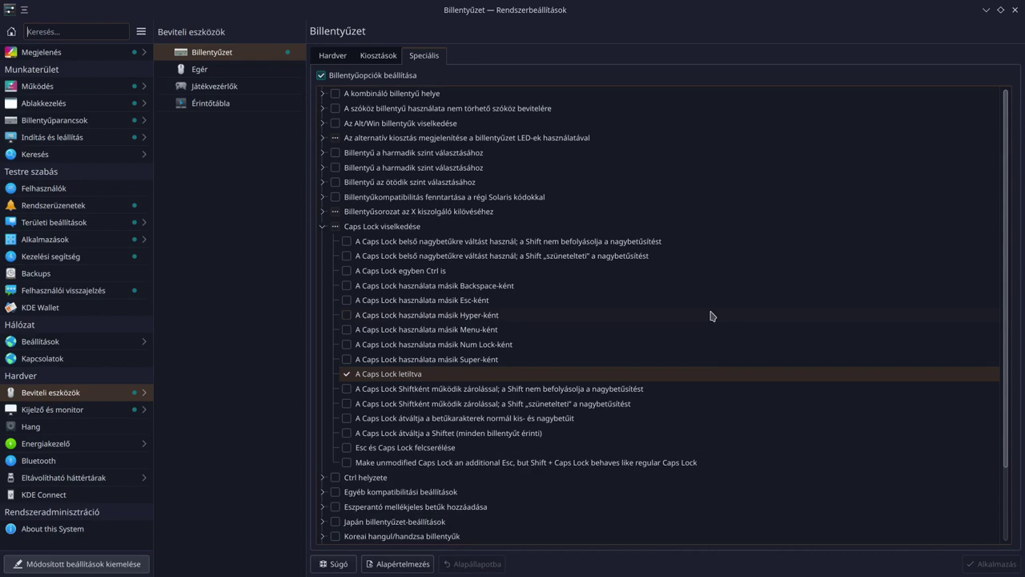
Switch to Kate, enter "aaaaaaaaaaaa" in a new document to test the Caps Lock setting, and discard the document.
drag(619, 9, 626, 59)
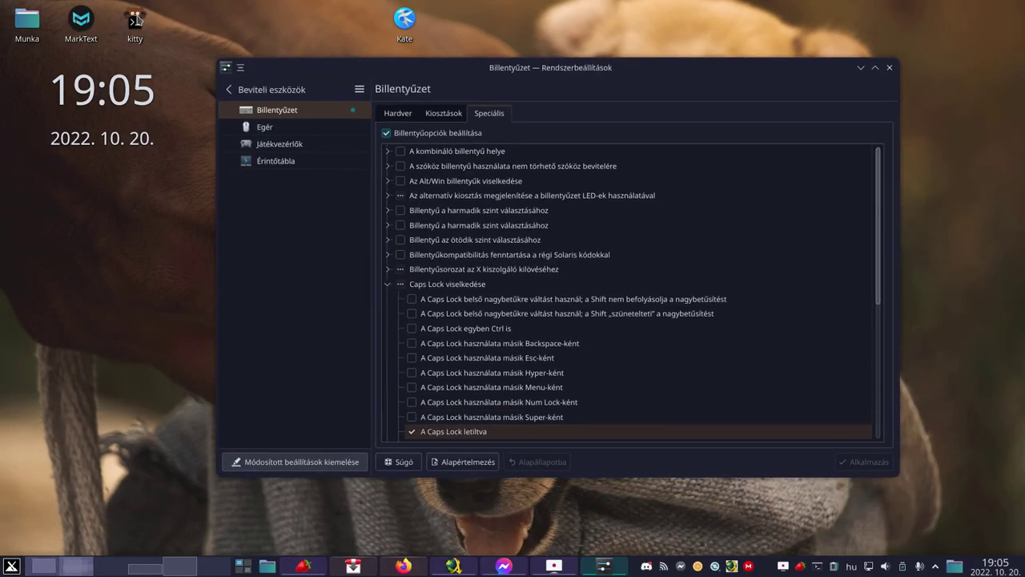
click(405, 20)
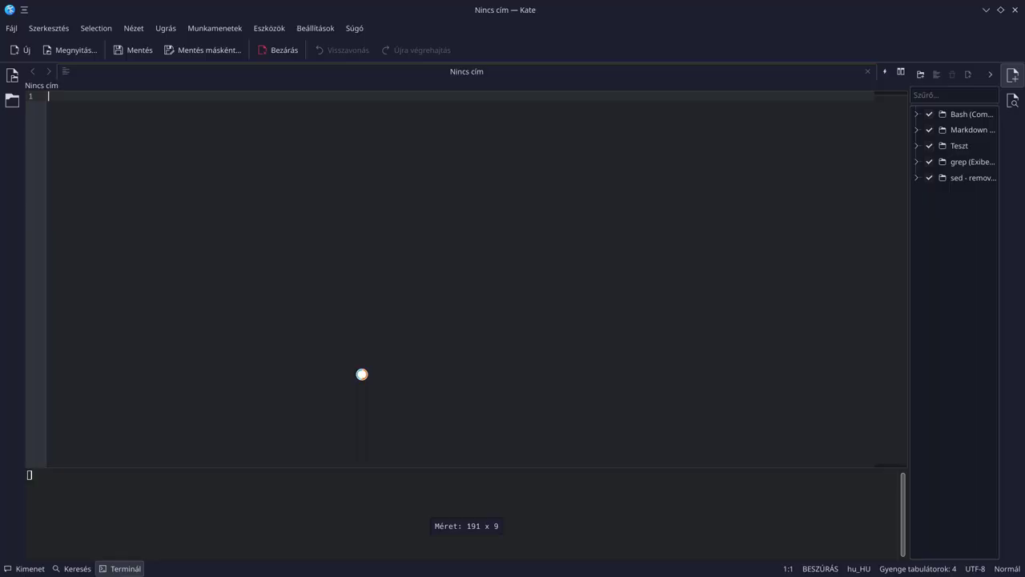
text(aaaaaaaa)
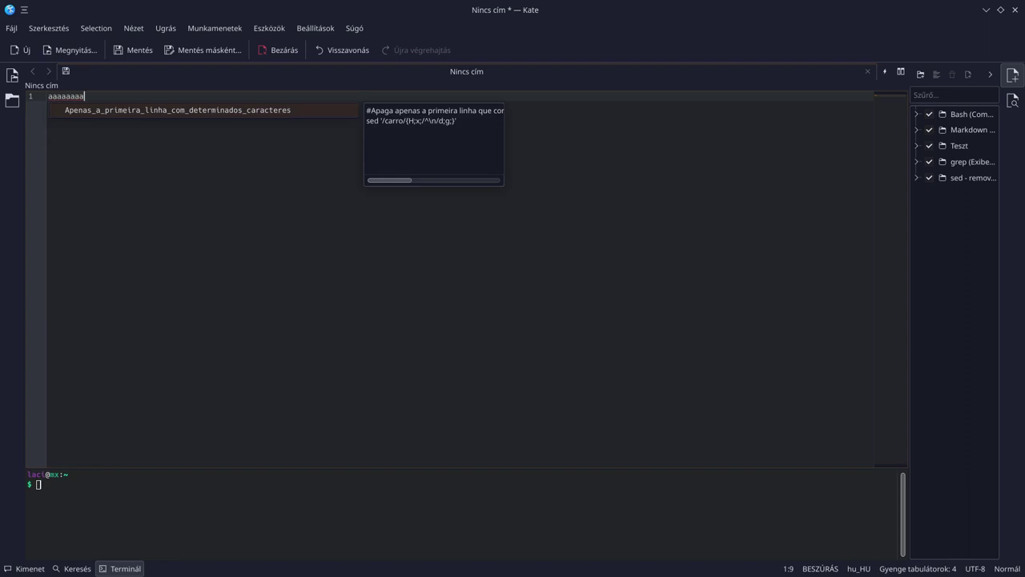
text(aaaa)
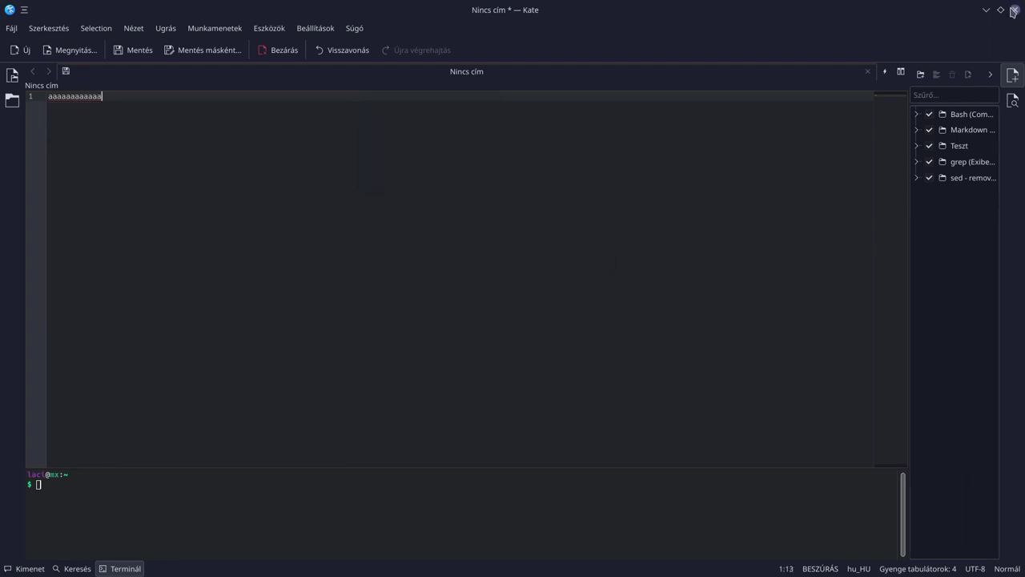
click(1013, 10)
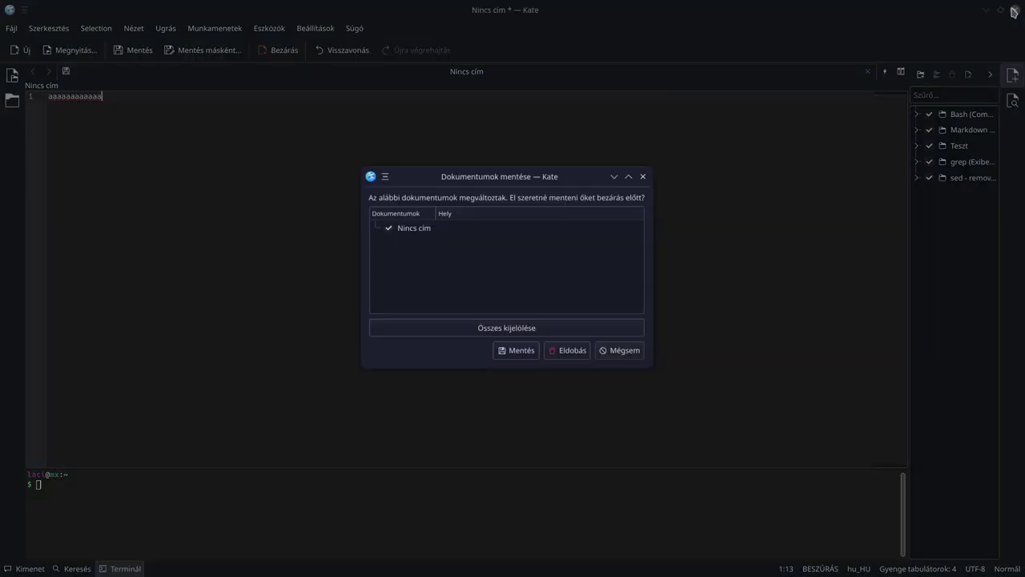
click(568, 351)
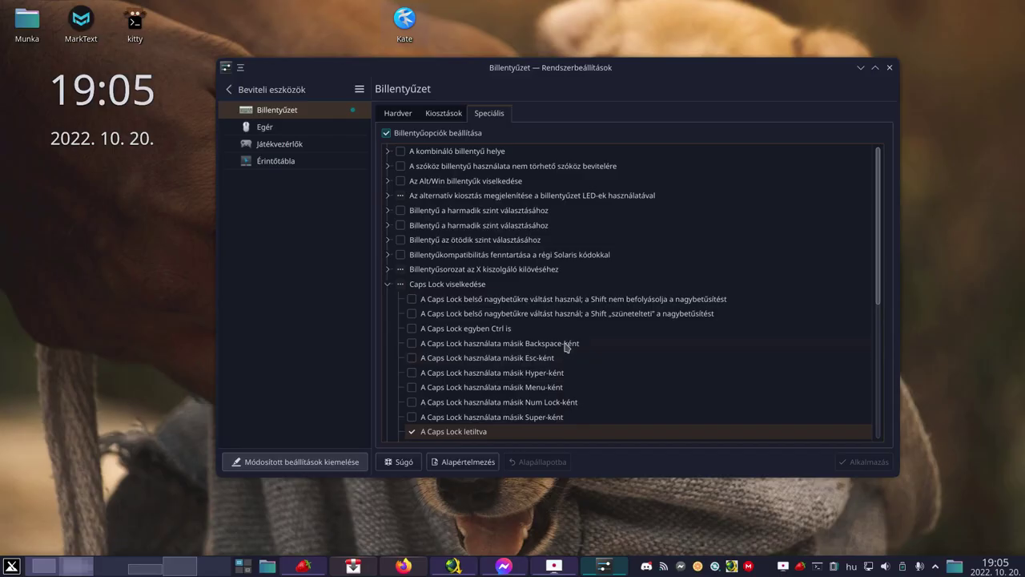
double_click(677, 72)
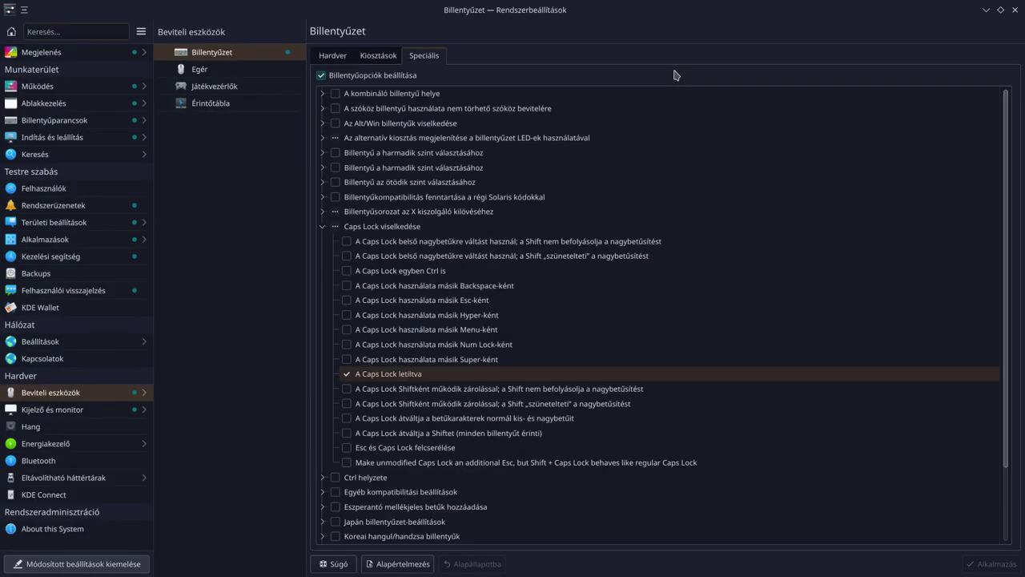
Try the left-handed button order in the mouse settings, and return the selection to right-handed.
click(199, 71)
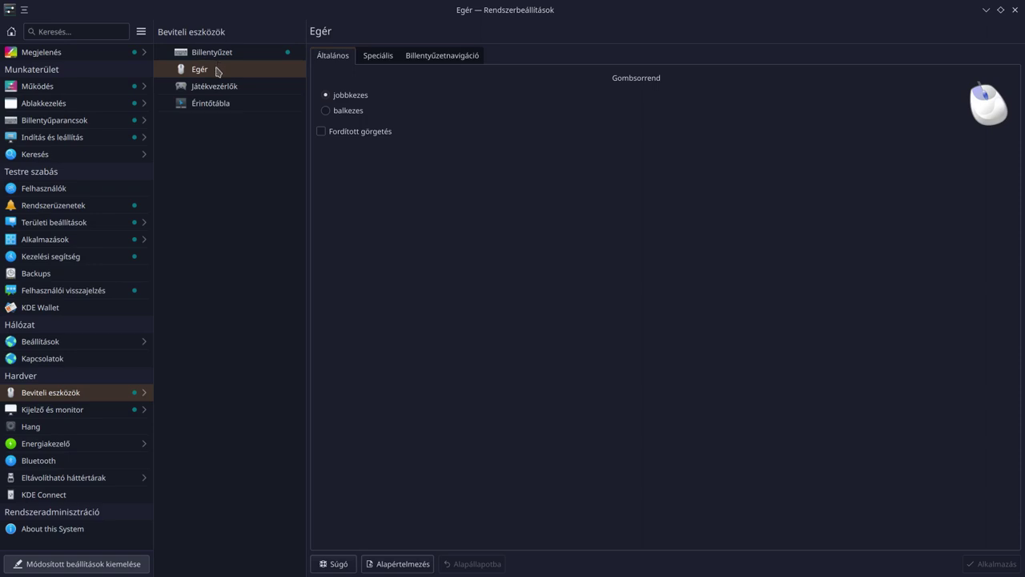
click(324, 111)
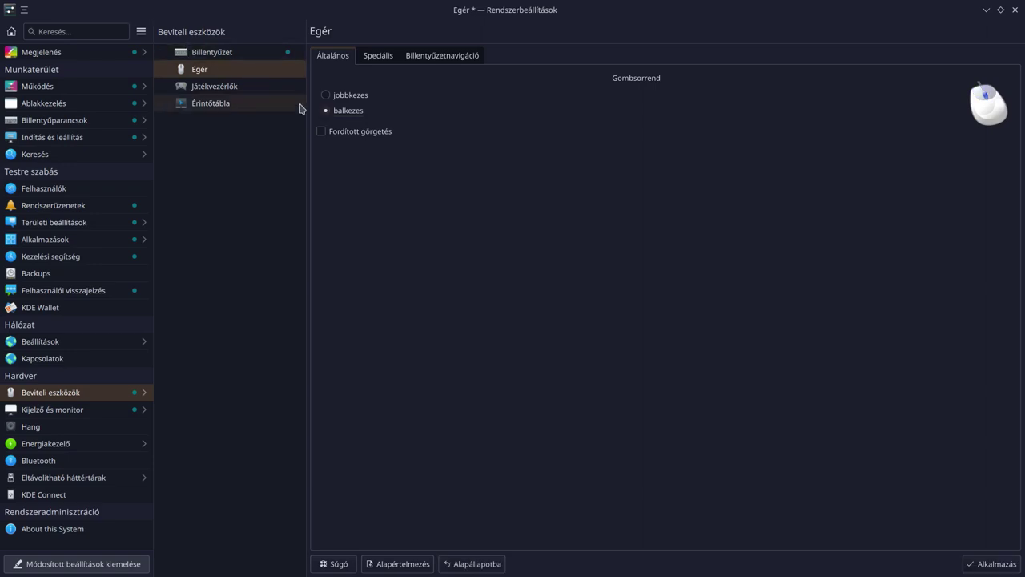
click(327, 96)
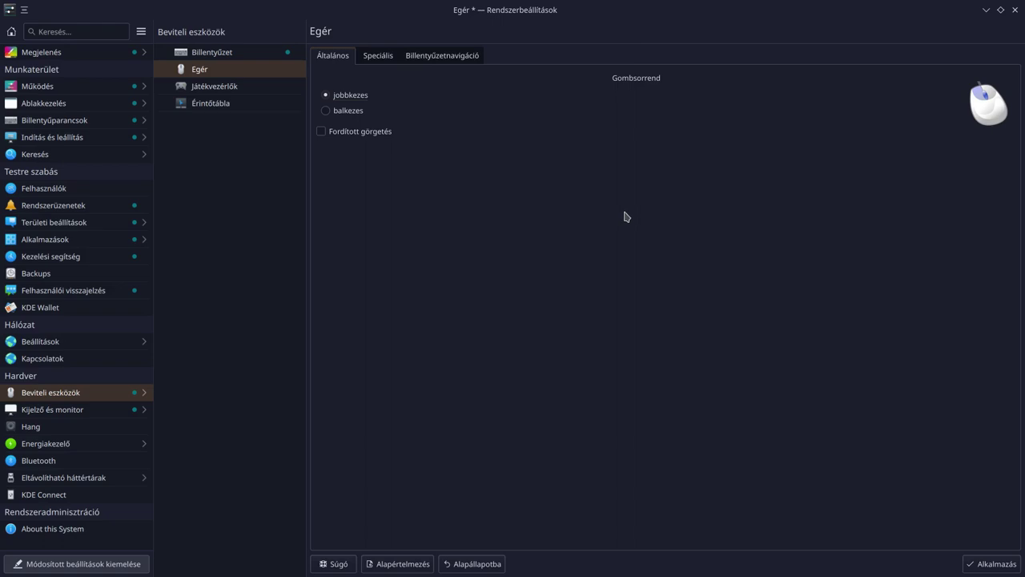
Examine the mouse's advanced and keyboard navigation settings, as well as the game controller and touchpad settings.
click(387, 57)
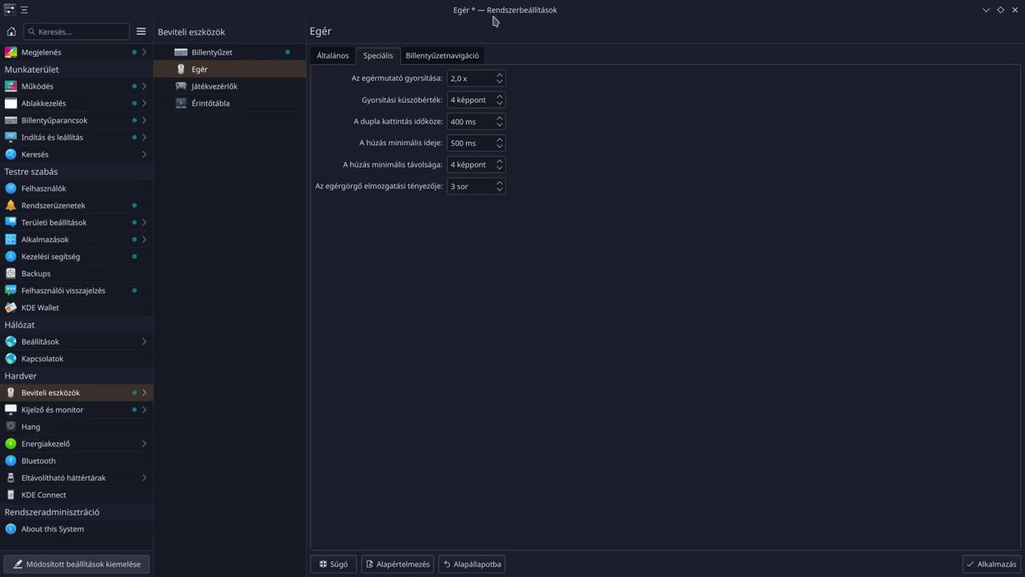
click(454, 58)
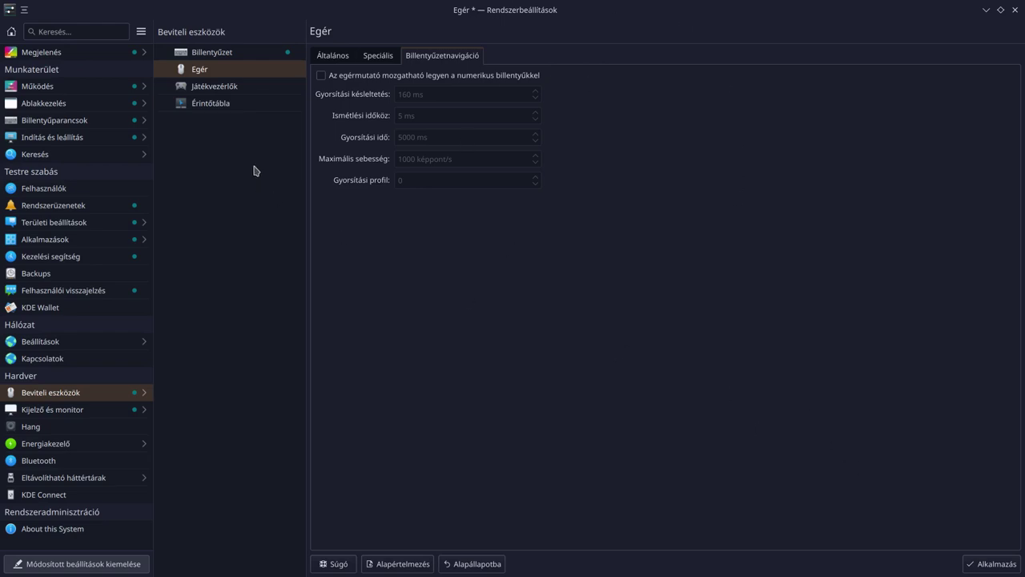
click(213, 70)
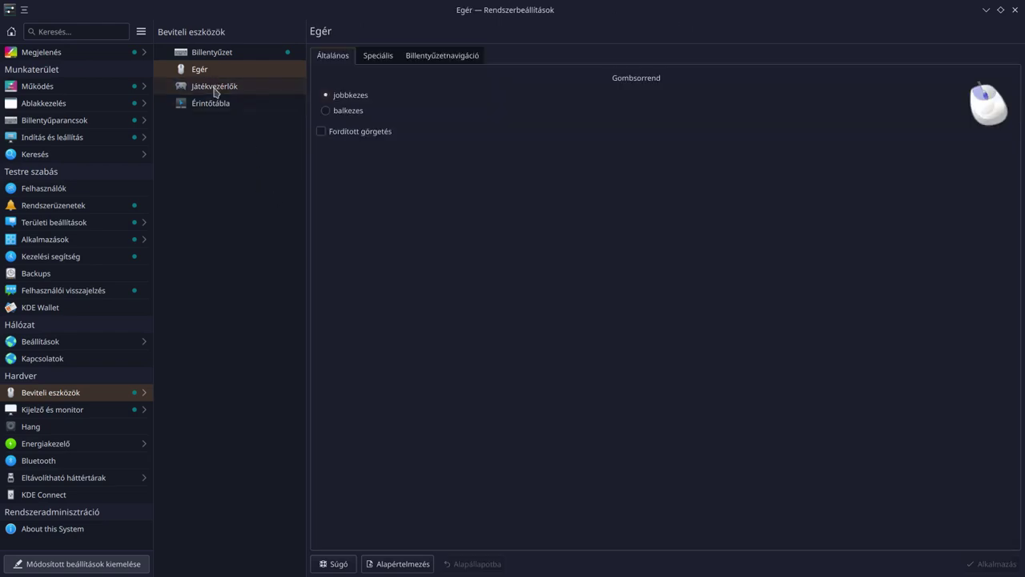
click(215, 88)
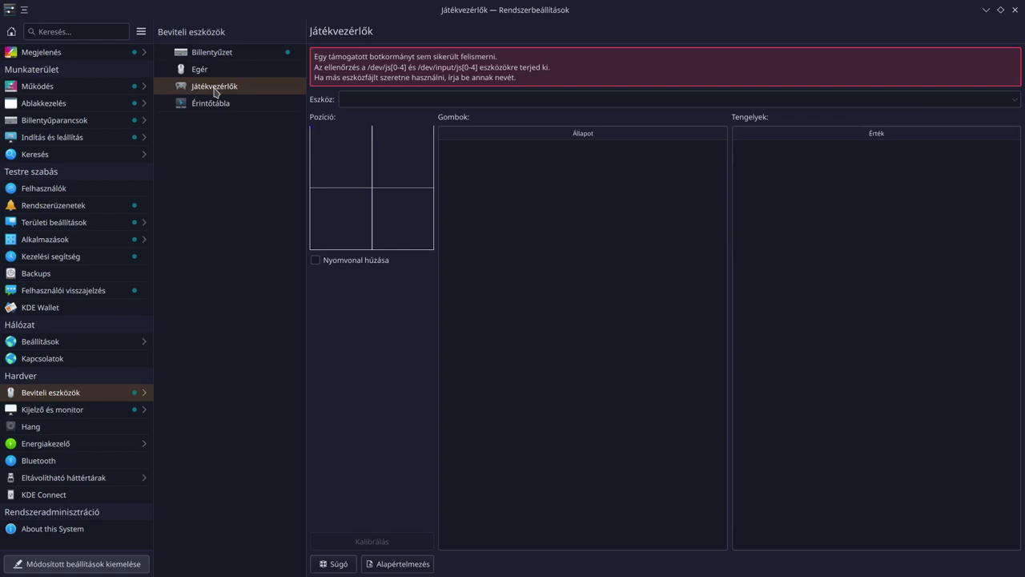
click(210, 104)
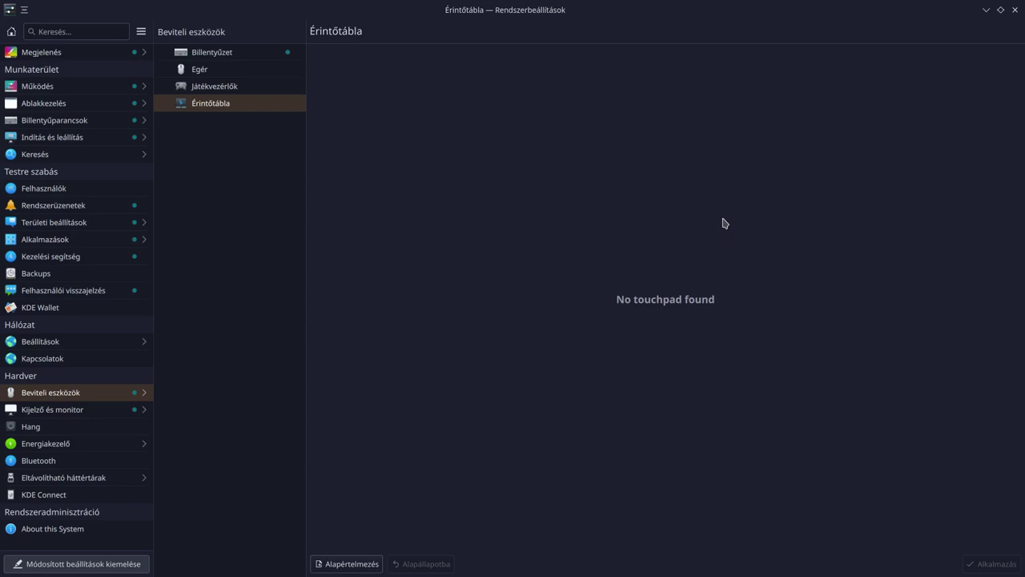
Open the display configuration and select the Philips screen in the arrangement.
key(ctrl+f)
click(52, 412)
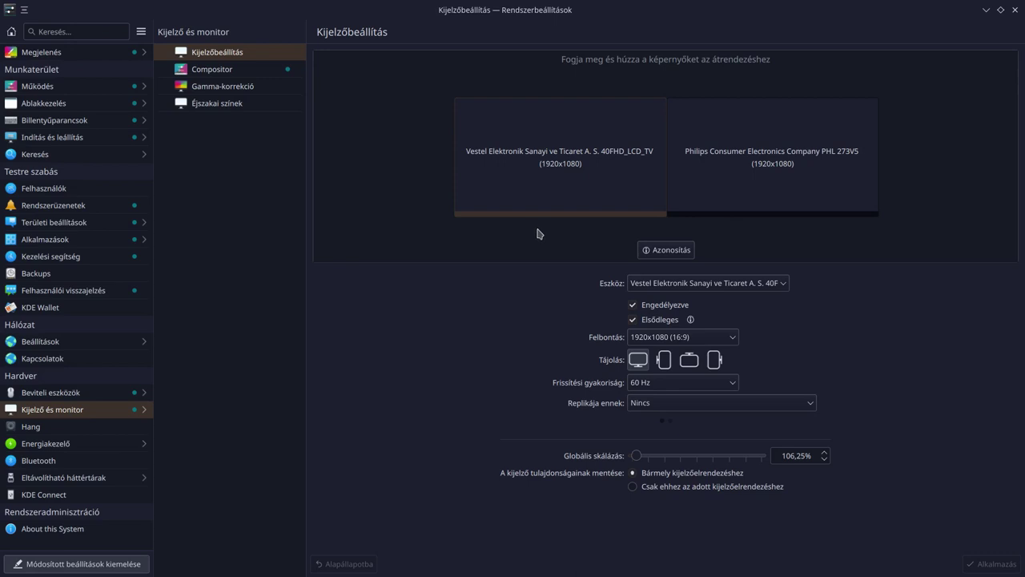
mouse_move(794, 184)
mouse_down()
mouse_move(728, 155)
mouse_move(802, 173)
mouse_move(737, 199)
mouse_move(803, 256)
mouse_move(793, 174)
mouse_up()
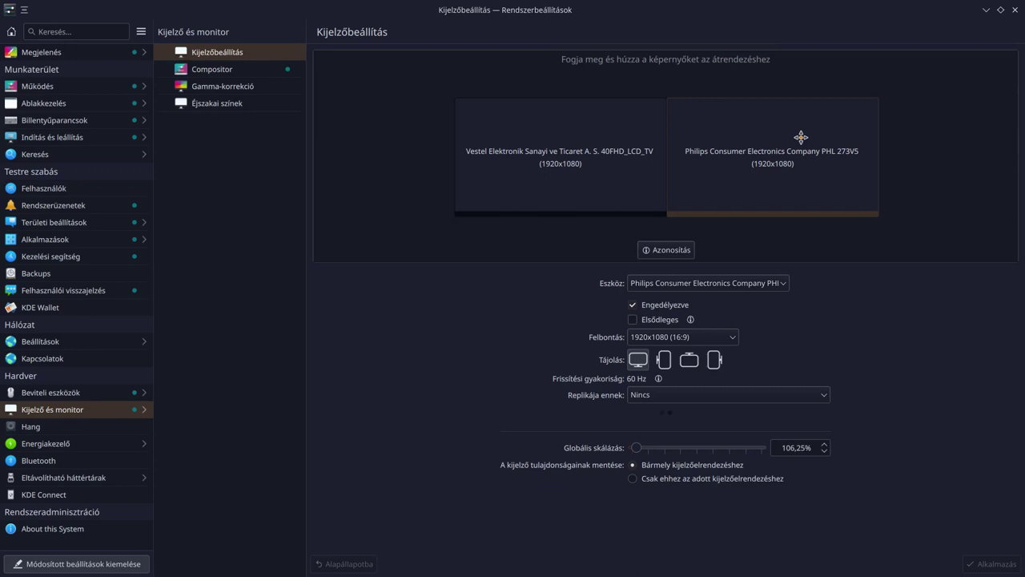
Try offset and swapped positions for the Philips screen relative to the Vestel TV, and restore their original side-by-side alignment.
drag(801, 137, 801, 196)
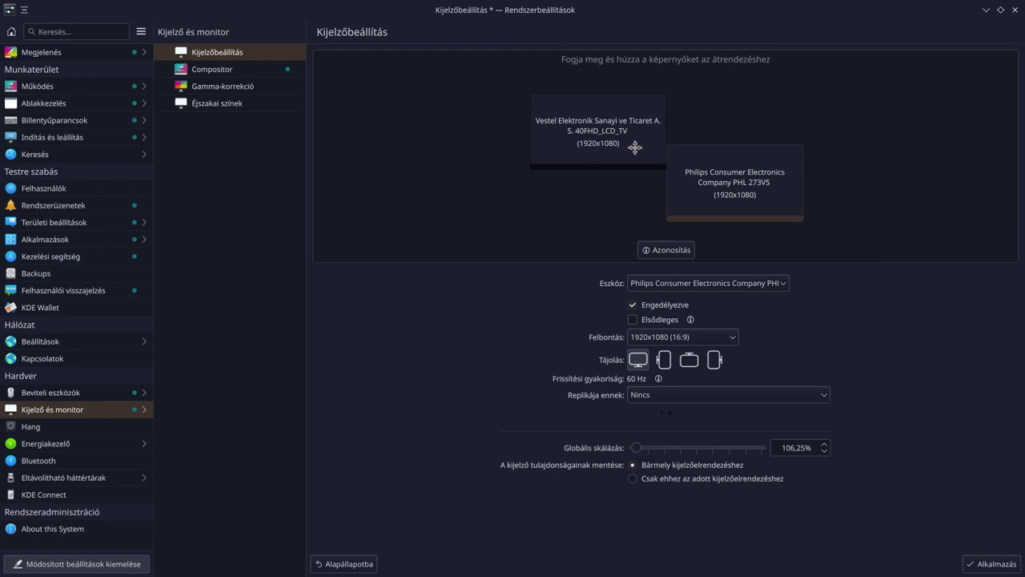
drag(688, 155, 702, 114)
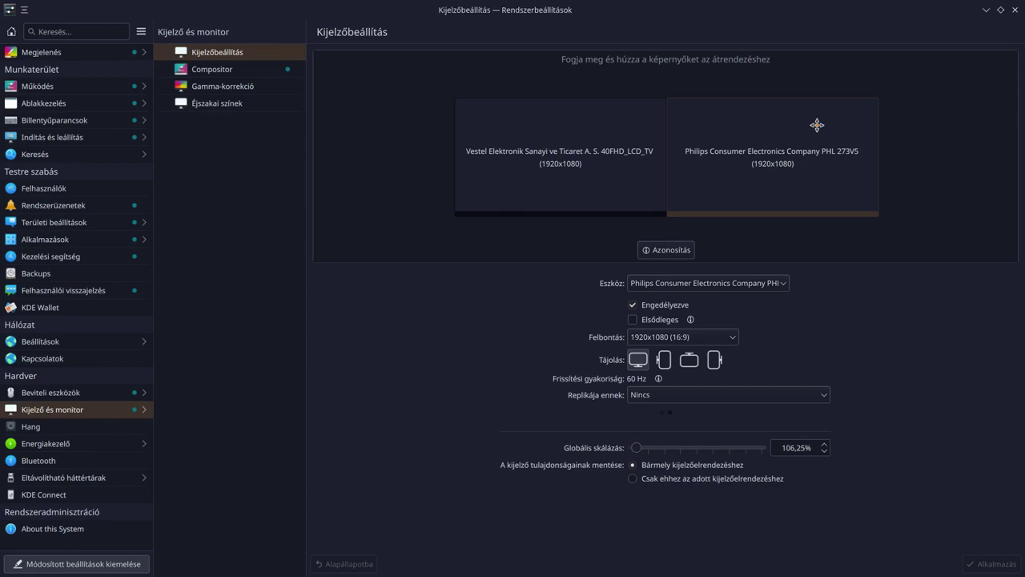
drag(816, 125, 560, 112)
drag(650, 119, 812, 123)
click(552, 151)
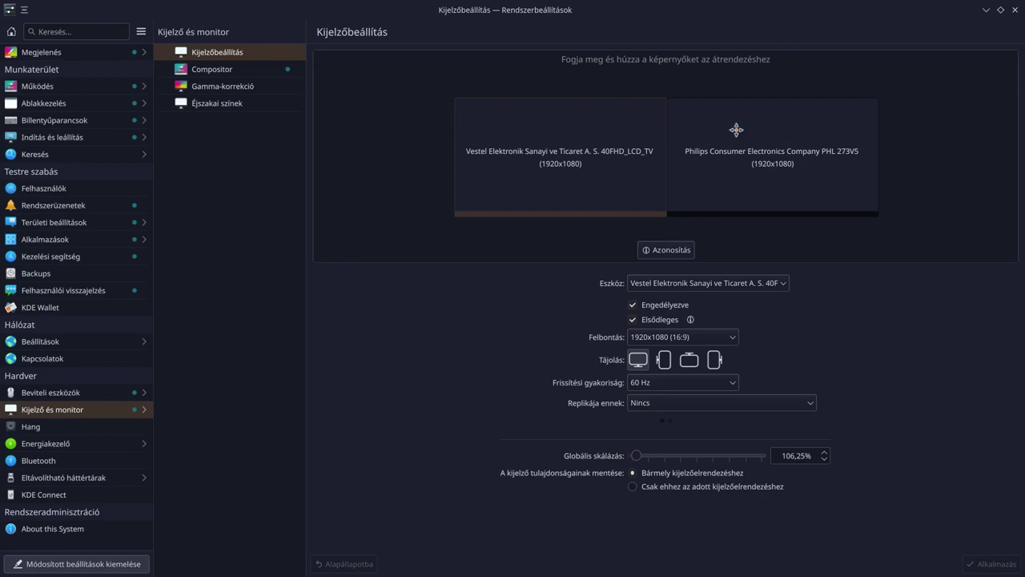
drag(737, 133, 724, 173)
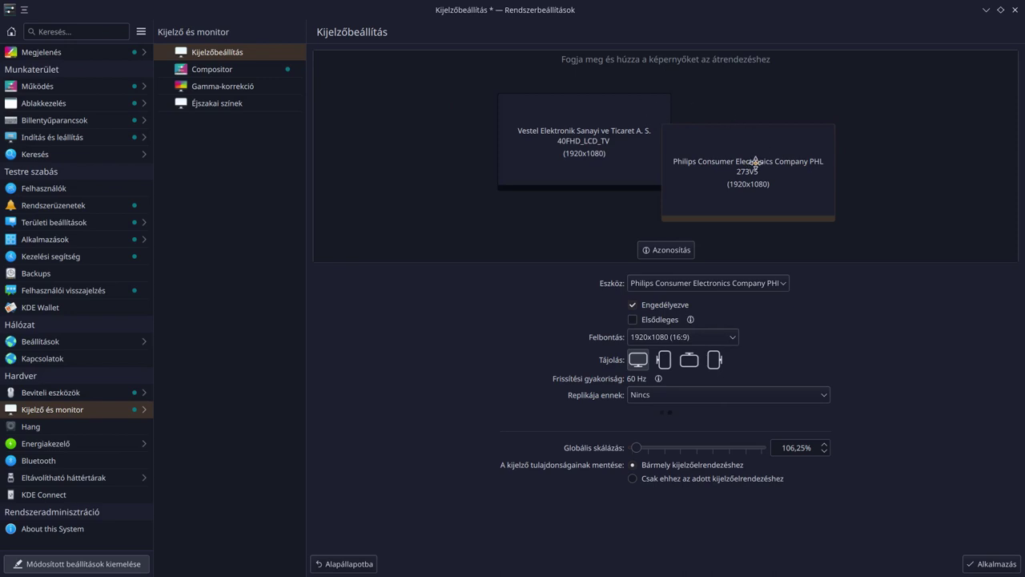
drag(756, 183, 766, 157)
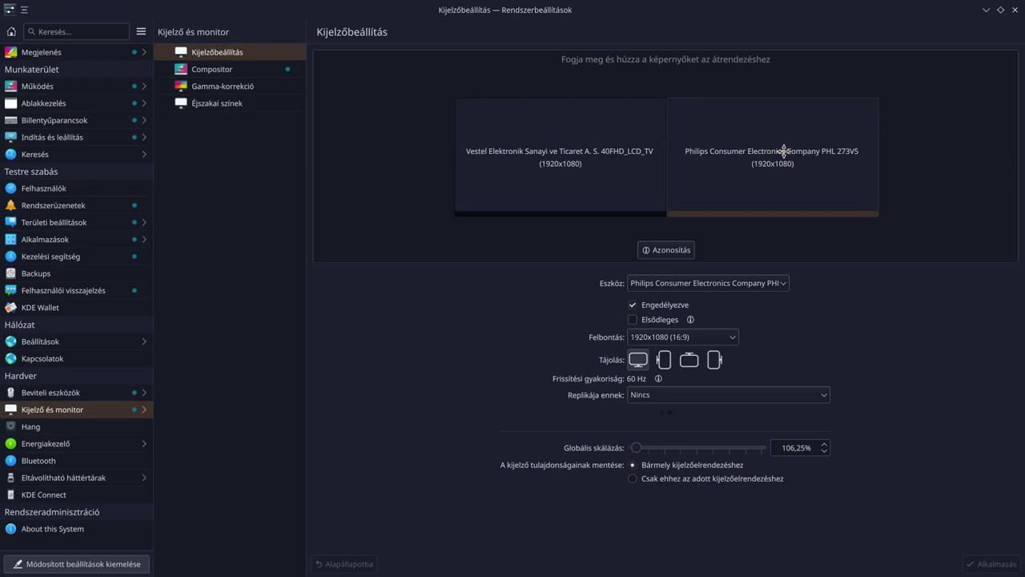
Identify the connected screens and examine the settings of each, including the resolutions available for the Vestel TV.
click(647, 250)
click(508, 172)
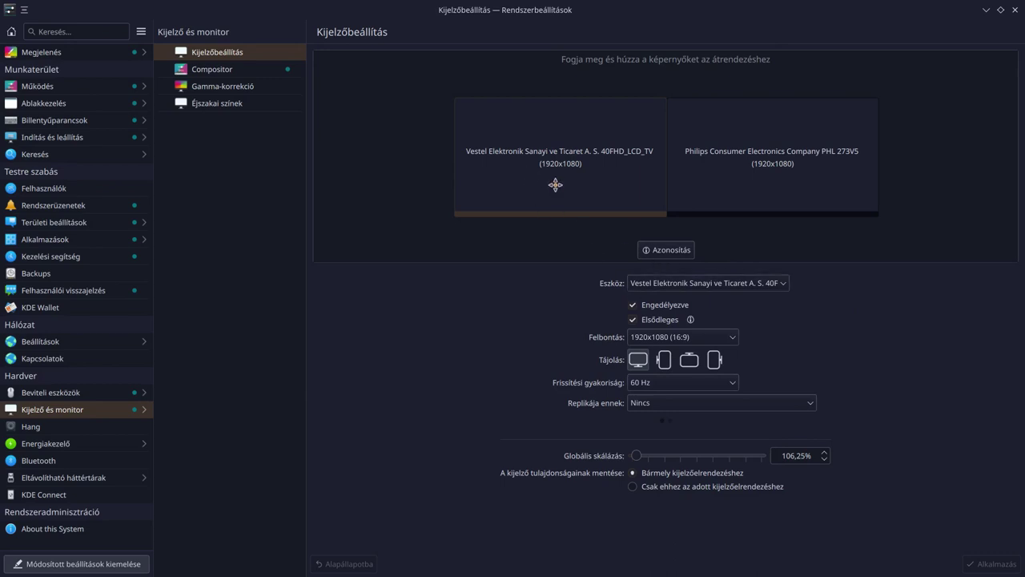
click(763, 177)
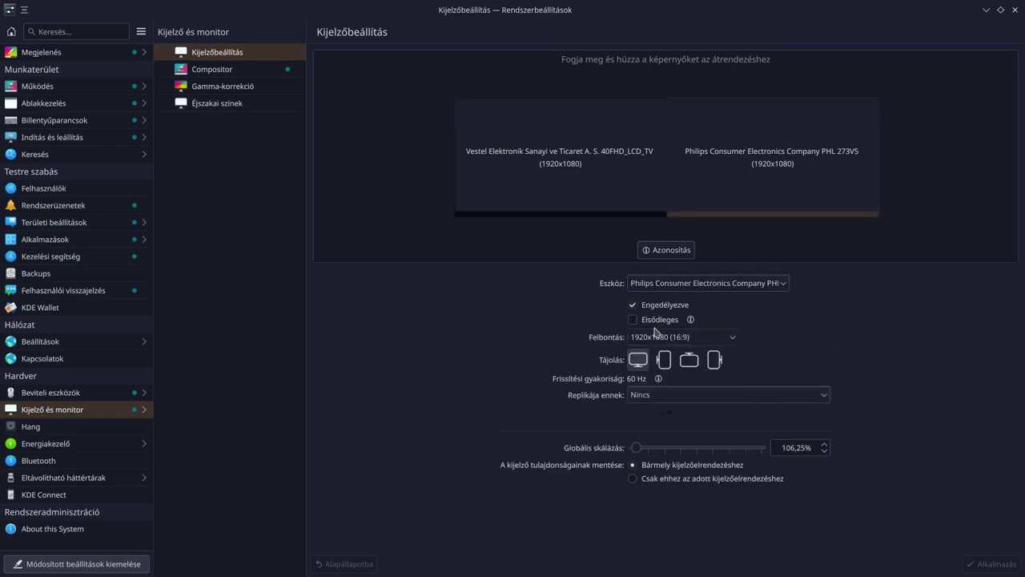
click(522, 171)
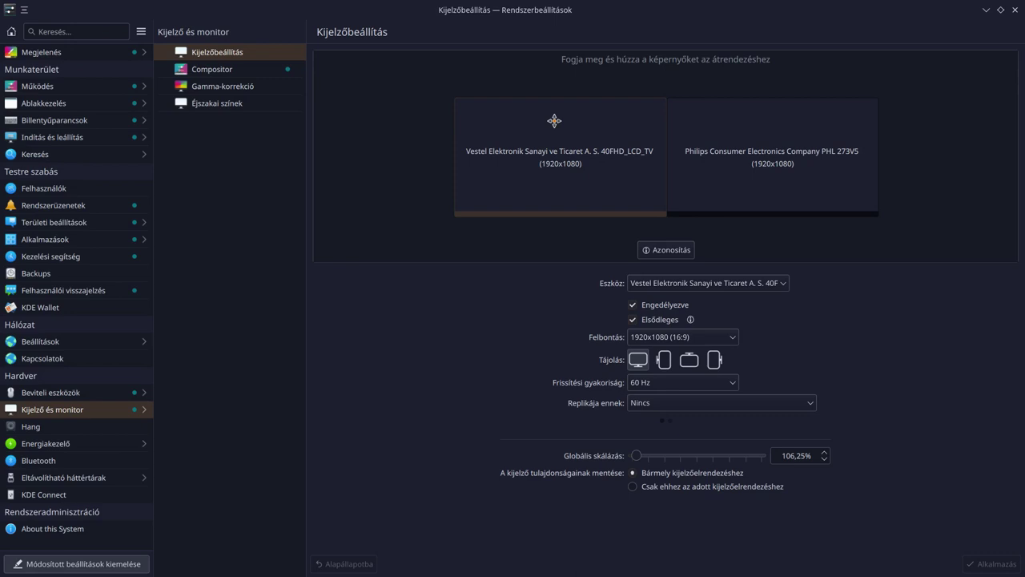
click(721, 340)
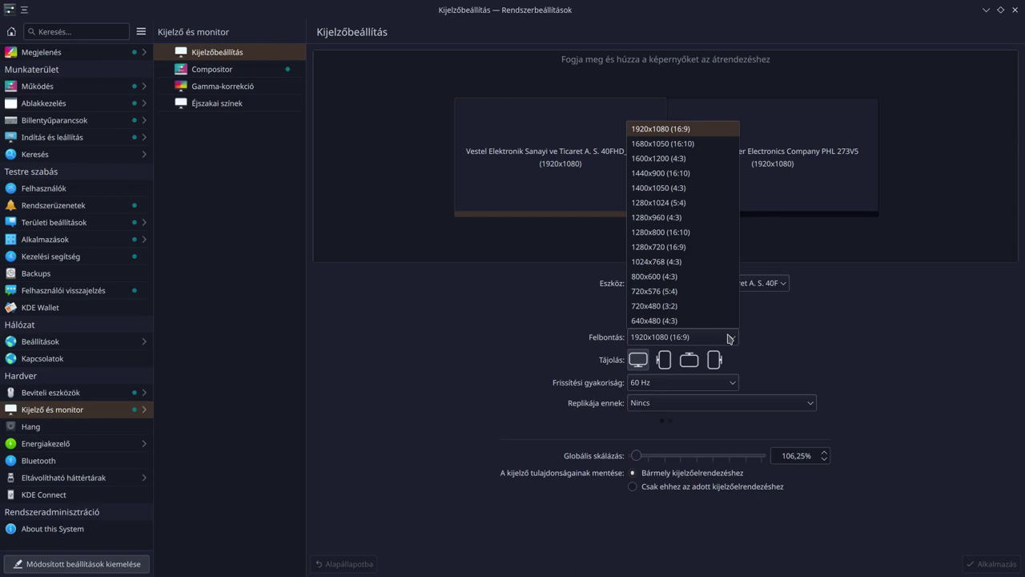
click(730, 338)
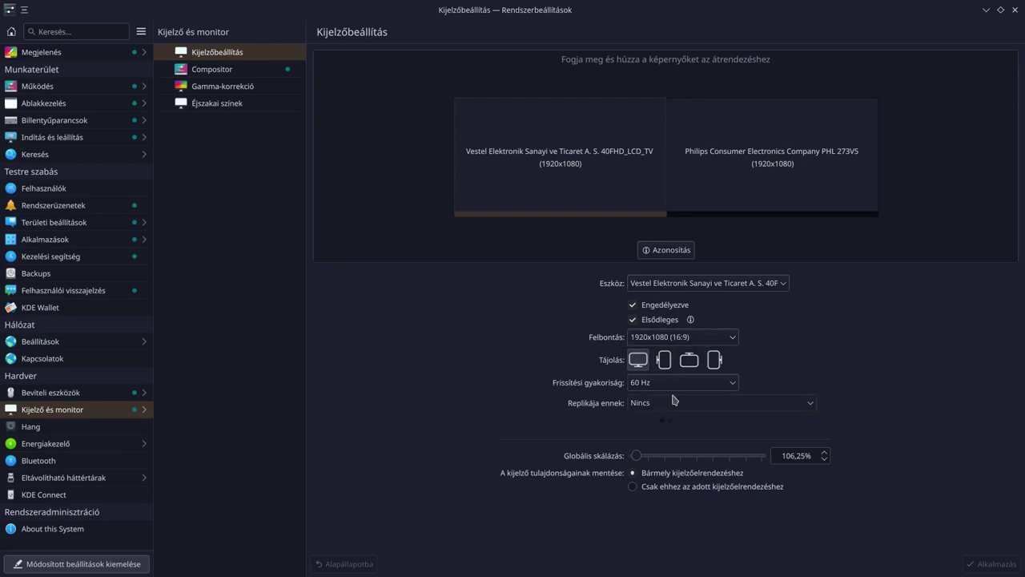
Examine the Vestel TV's available refresh rates, and try a global scale of 100% before restoring 106,25%.
click(682, 384)
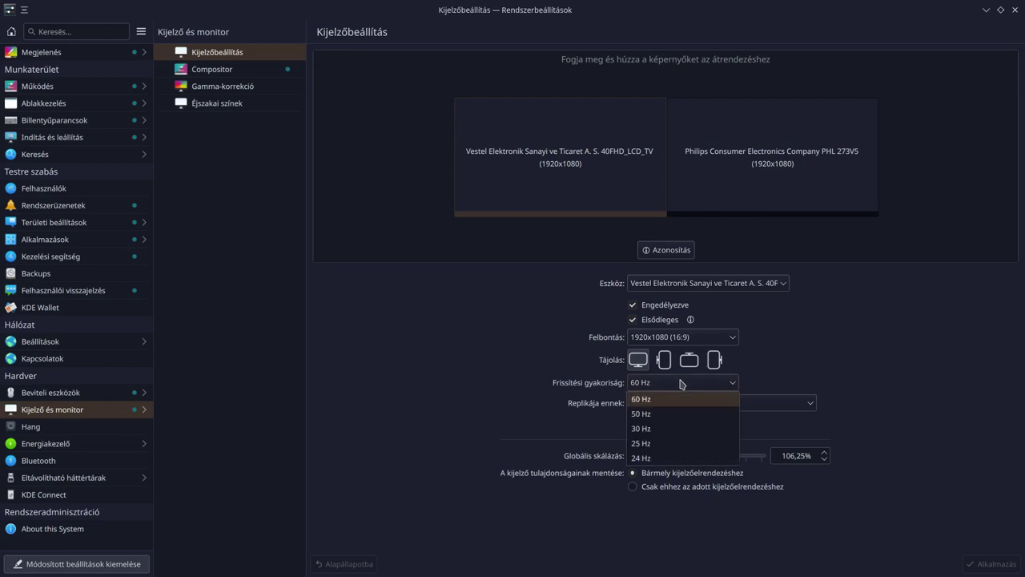
click(682, 384)
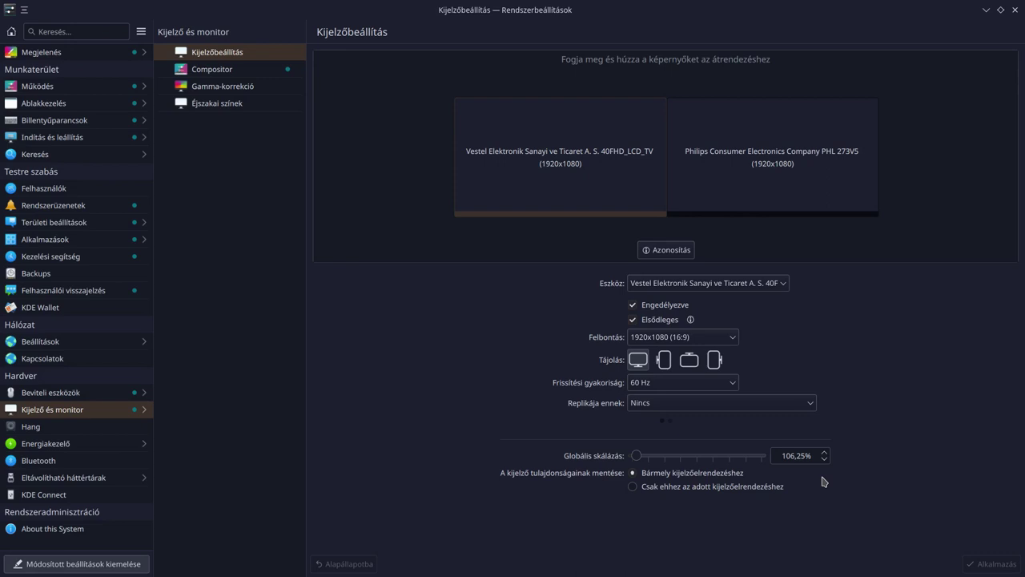
scroll(651, 458, down, 1)
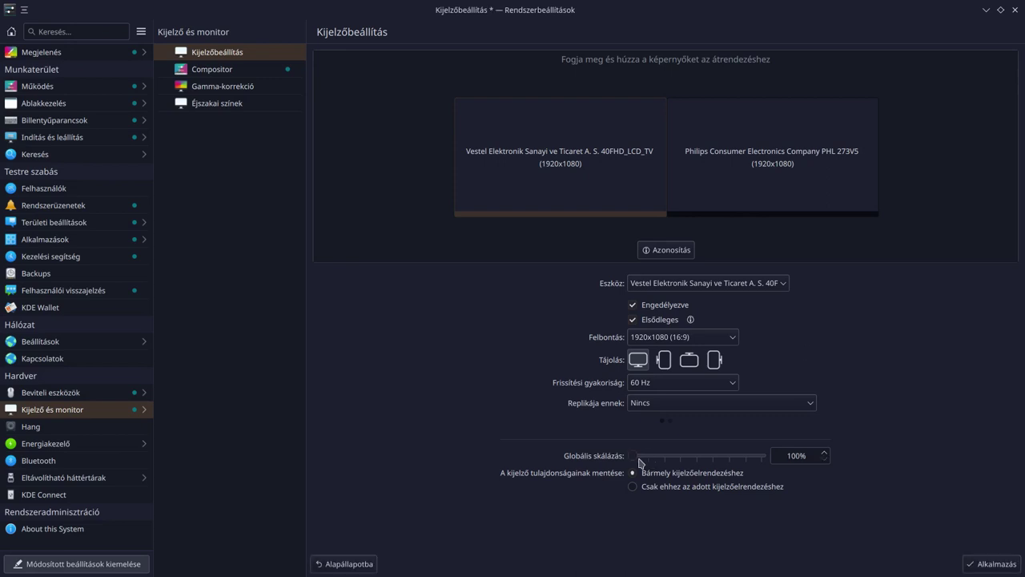
click(827, 454)
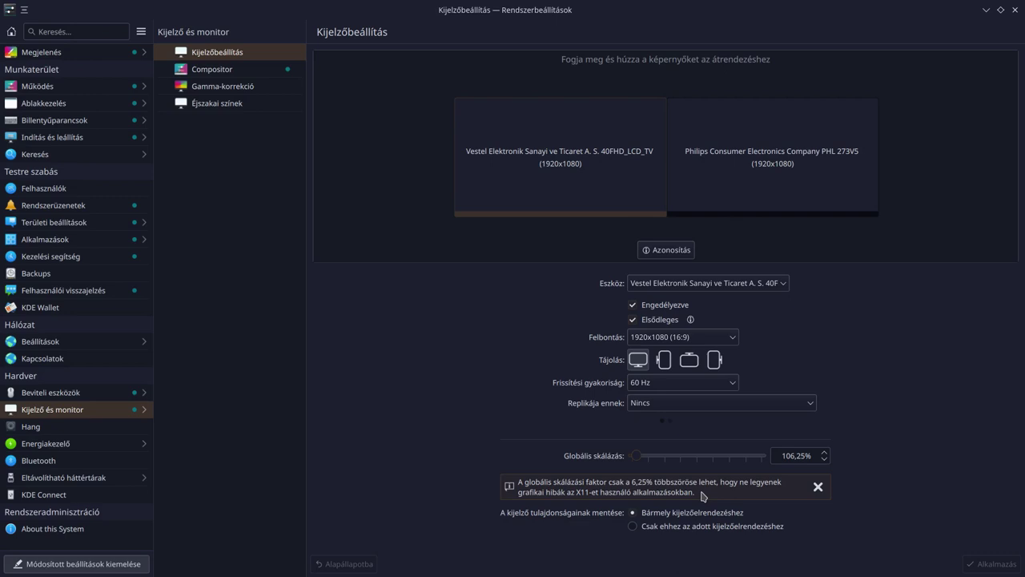
click(818, 487)
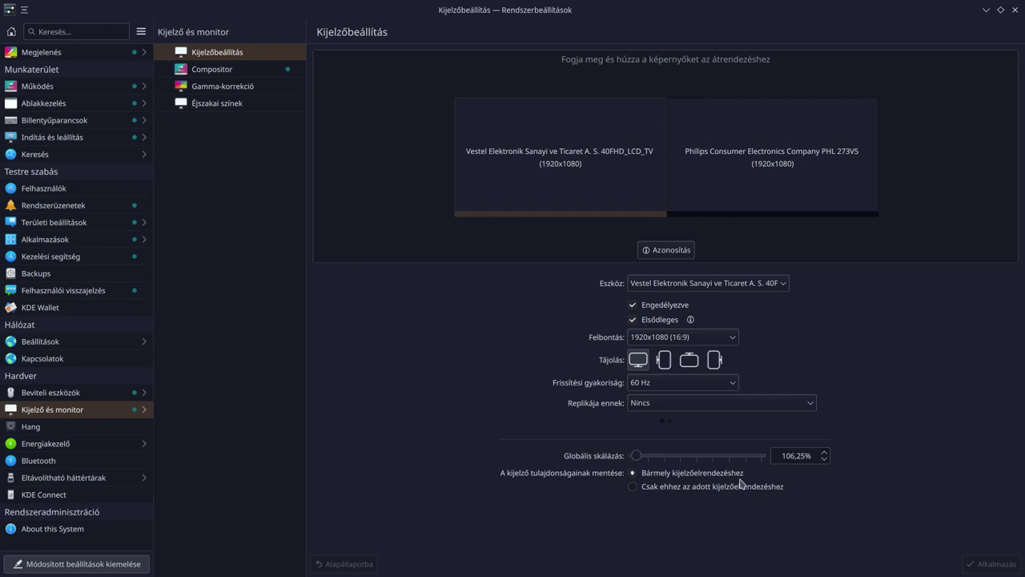
View the Philips screen's settings, and examine the compositor's scale method and latency options.
click(669, 425)
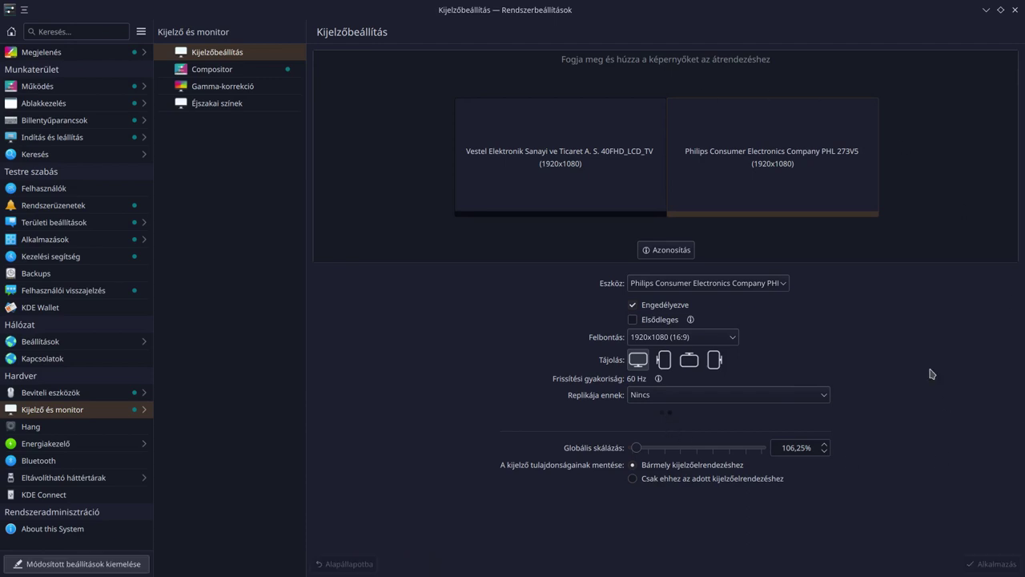
key(Down)
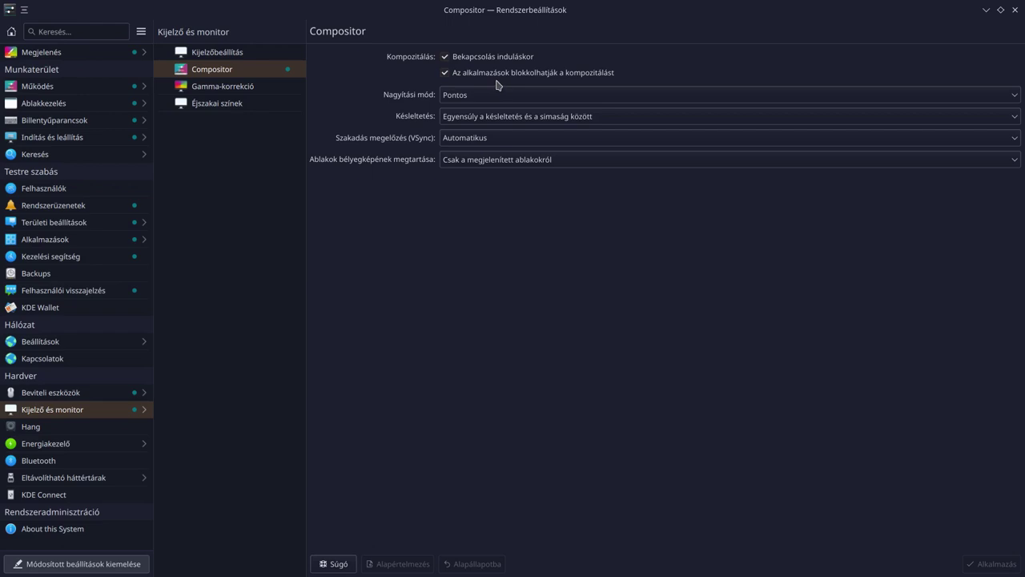
mouse_move(501, 77)
click(507, 96)
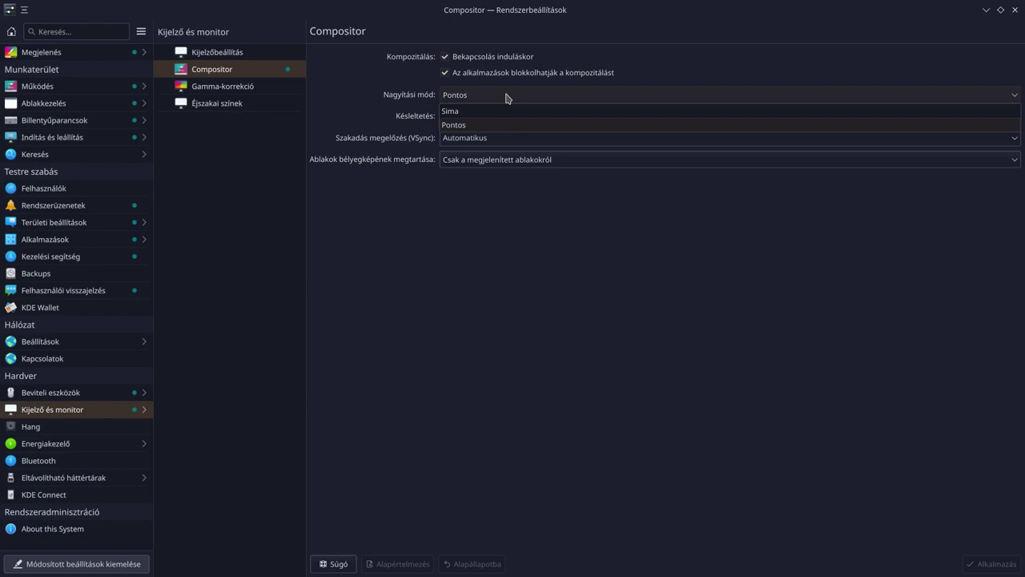
click(506, 97)
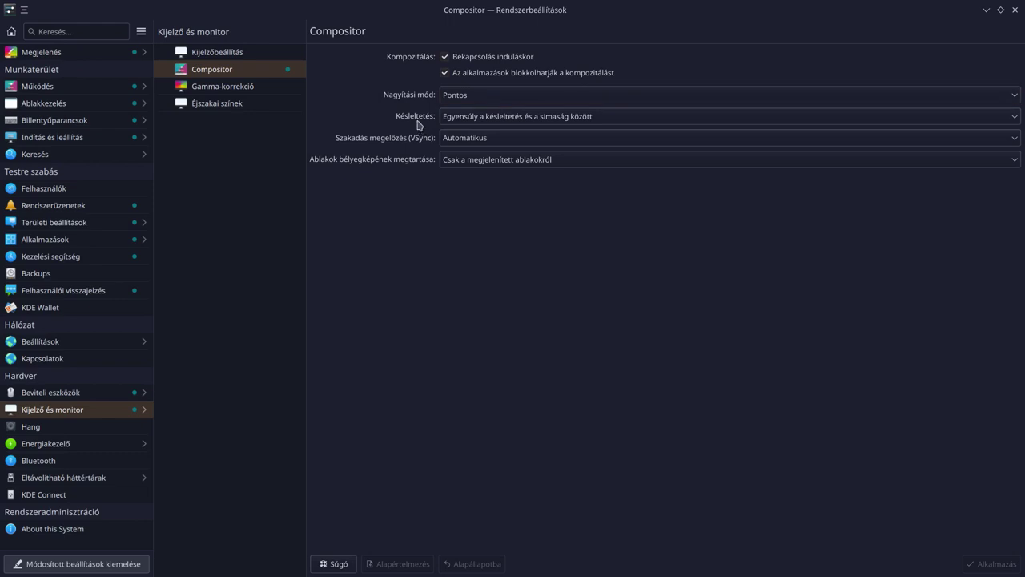
click(603, 121)
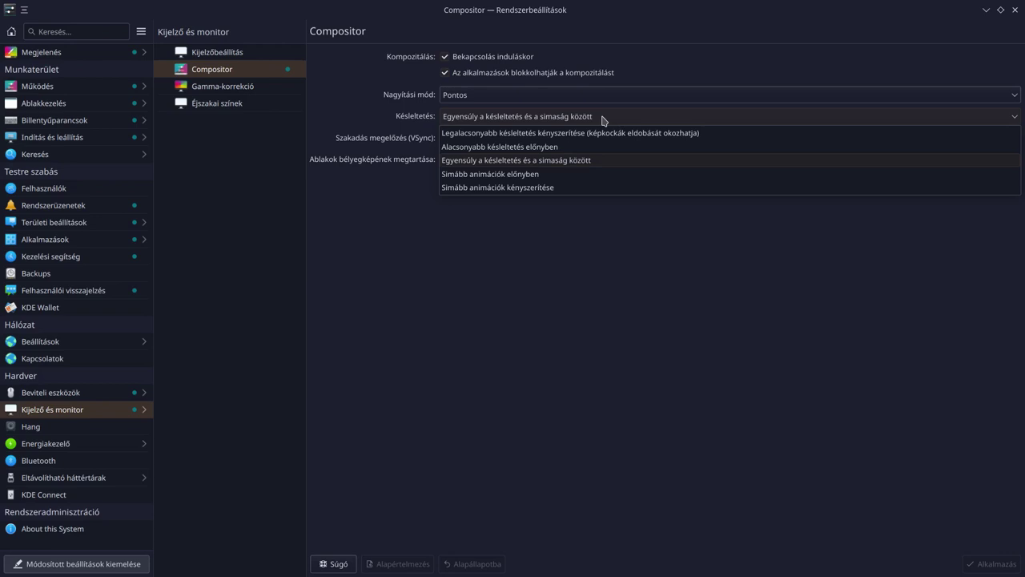
click(603, 120)
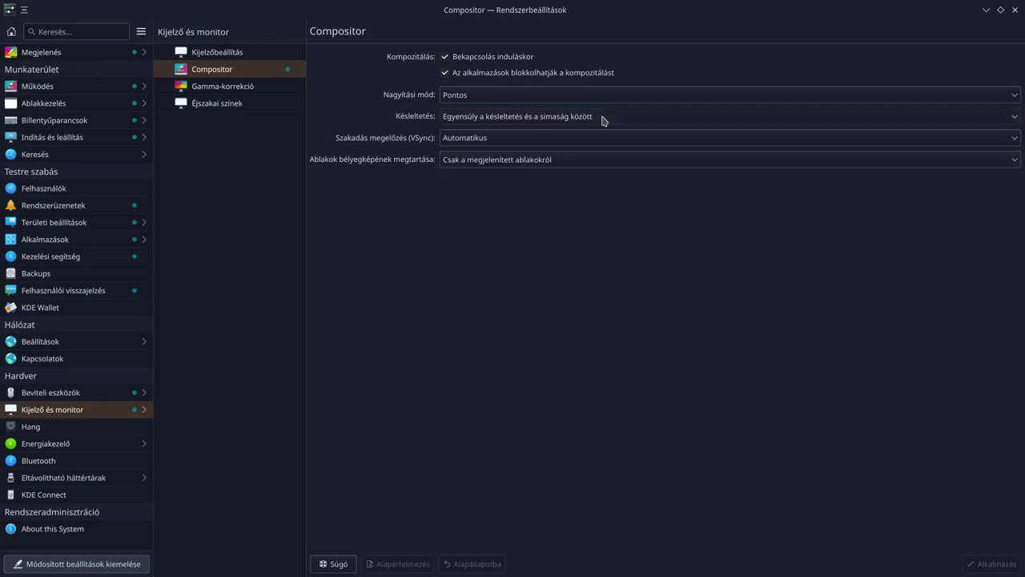
click(603, 121)
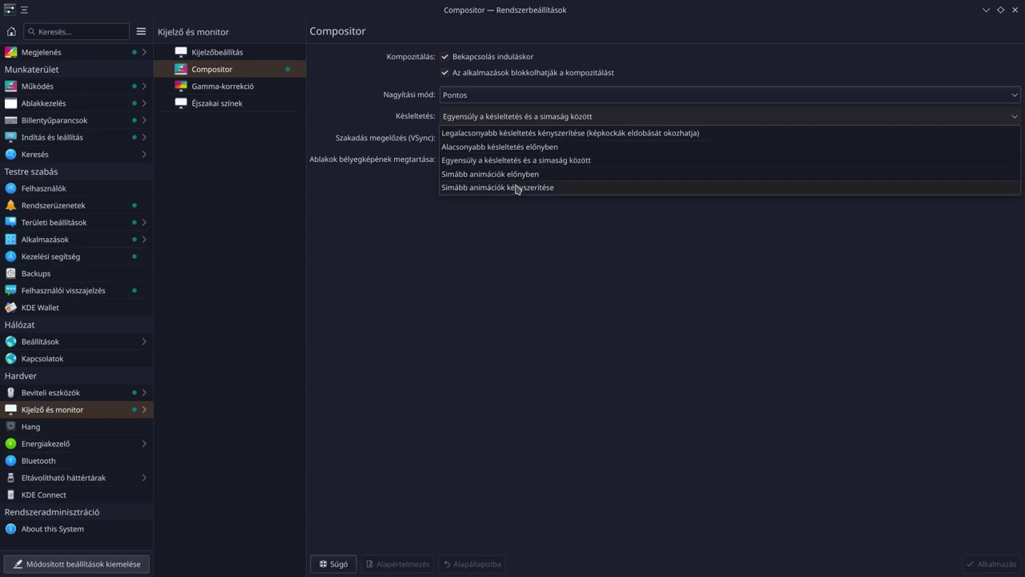
click(605, 322)
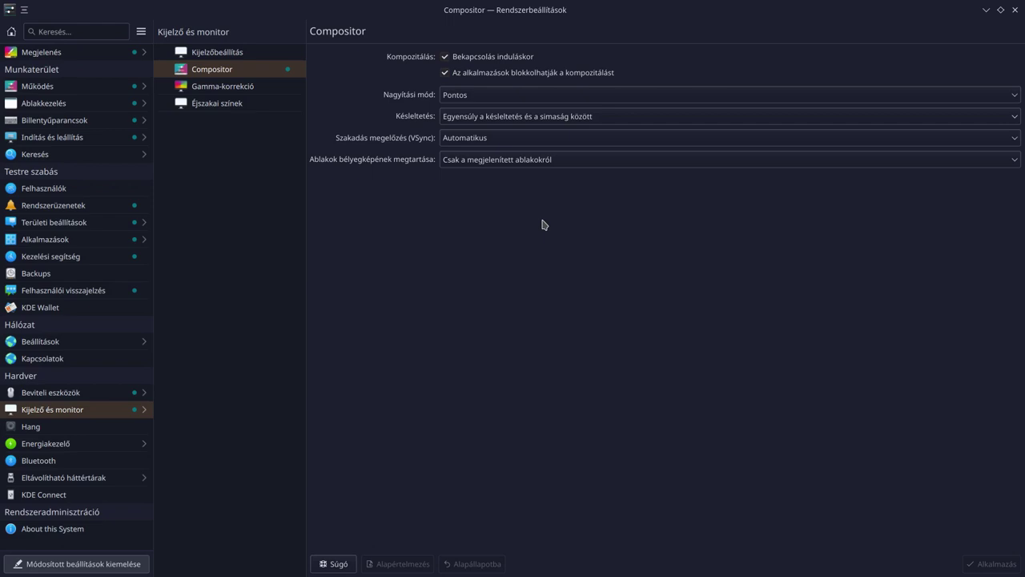
Examine the compositor's tearing prevention (VSync) options and the choices for keeping window thumbnails.
click(563, 137)
click(563, 137)
click(600, 144)
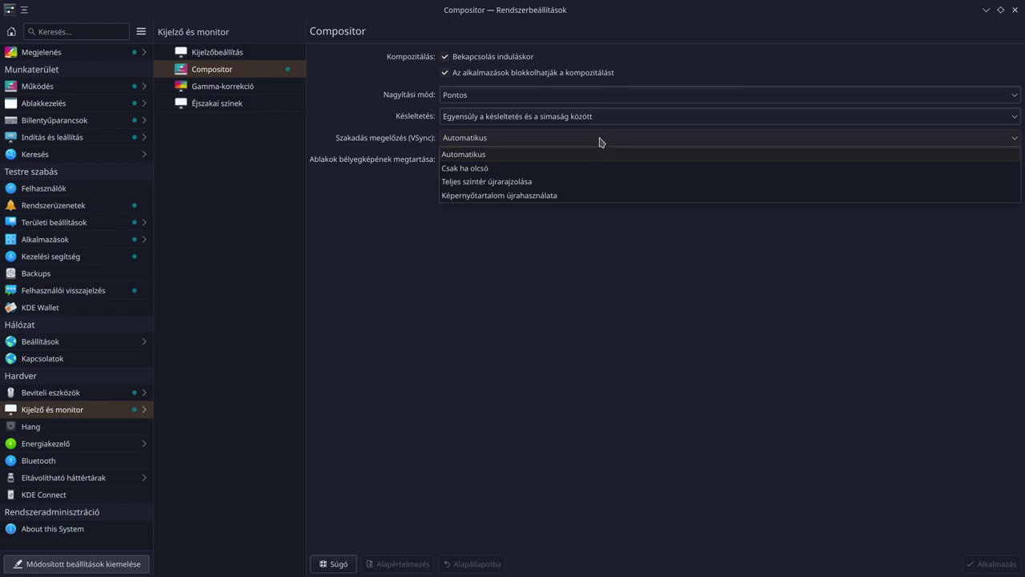
click(599, 141)
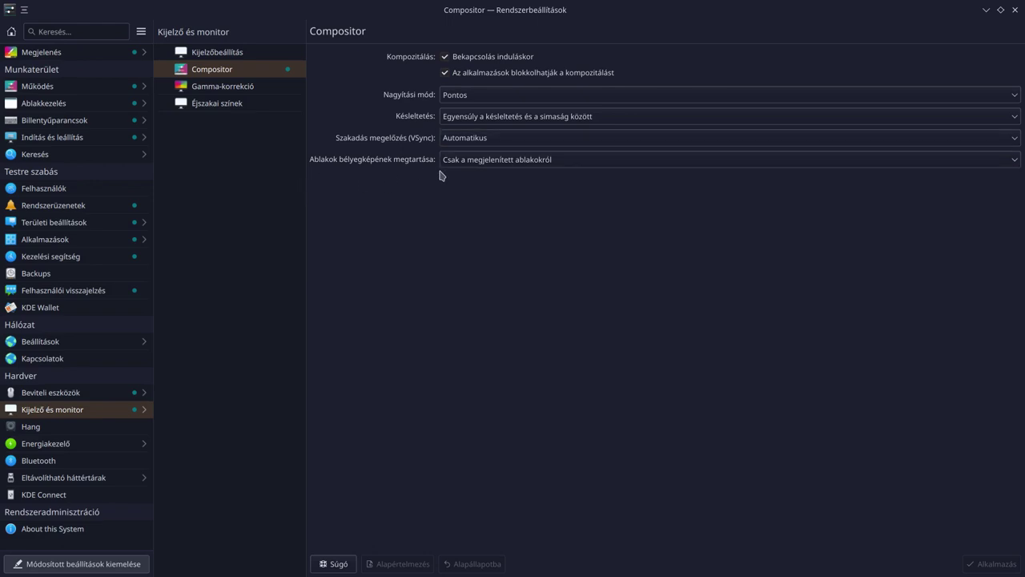
click(567, 164)
click(566, 160)
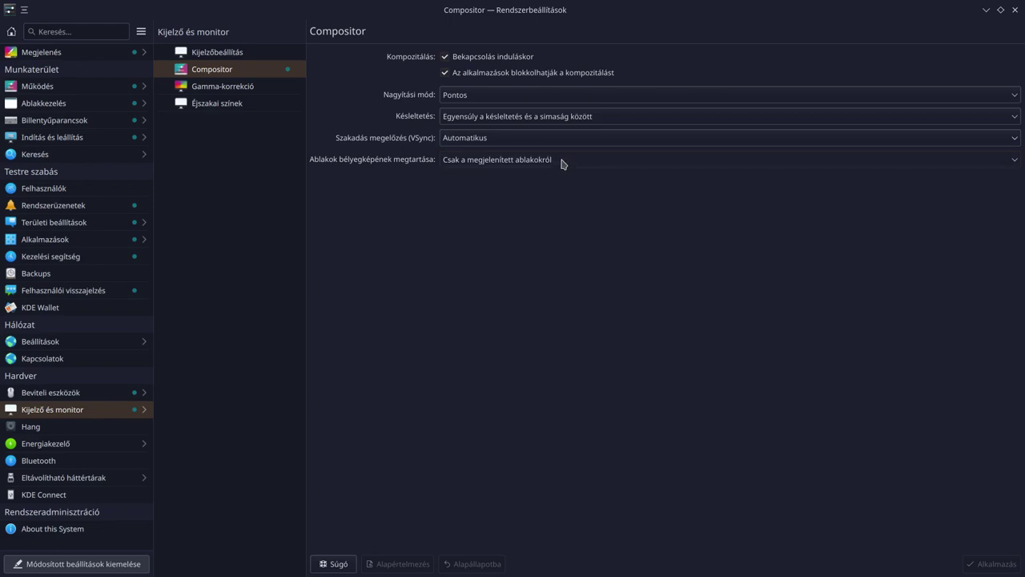
Open the gamma correction with the Szürkeárnyalatok test picture, and try a gamma of 0.95 before restoring 1.00.
click(247, 87)
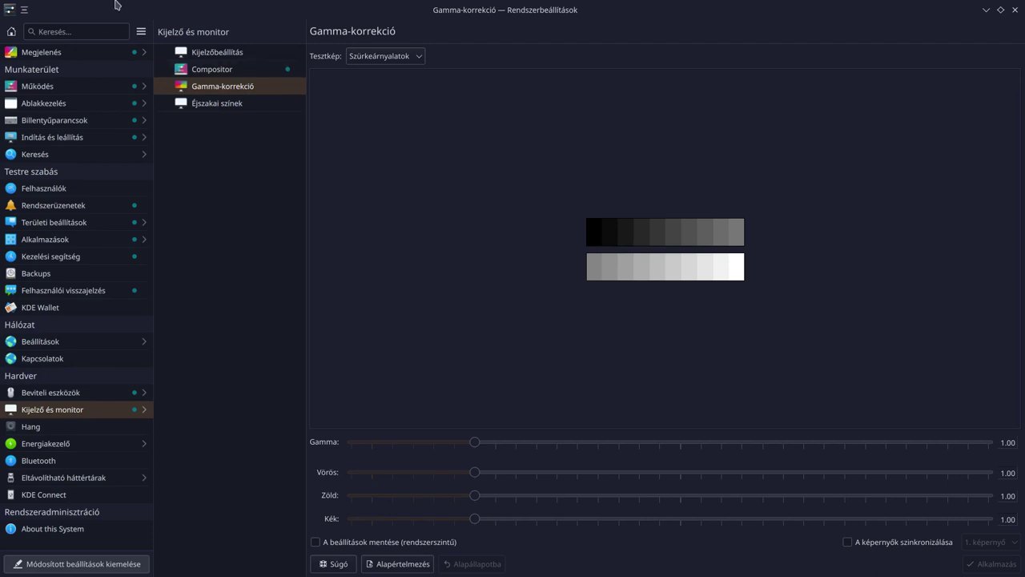
click(363, 56)
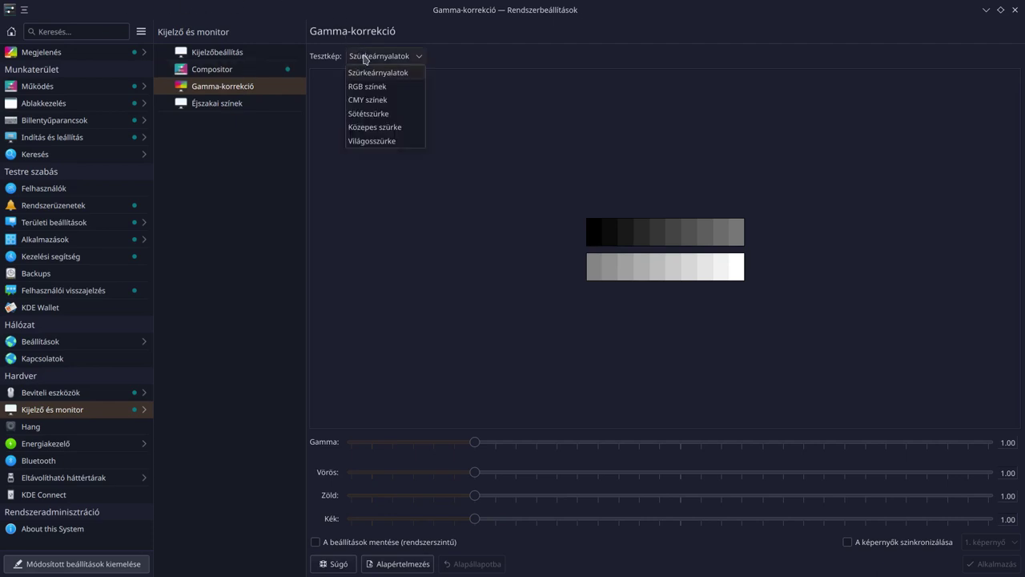
click(368, 75)
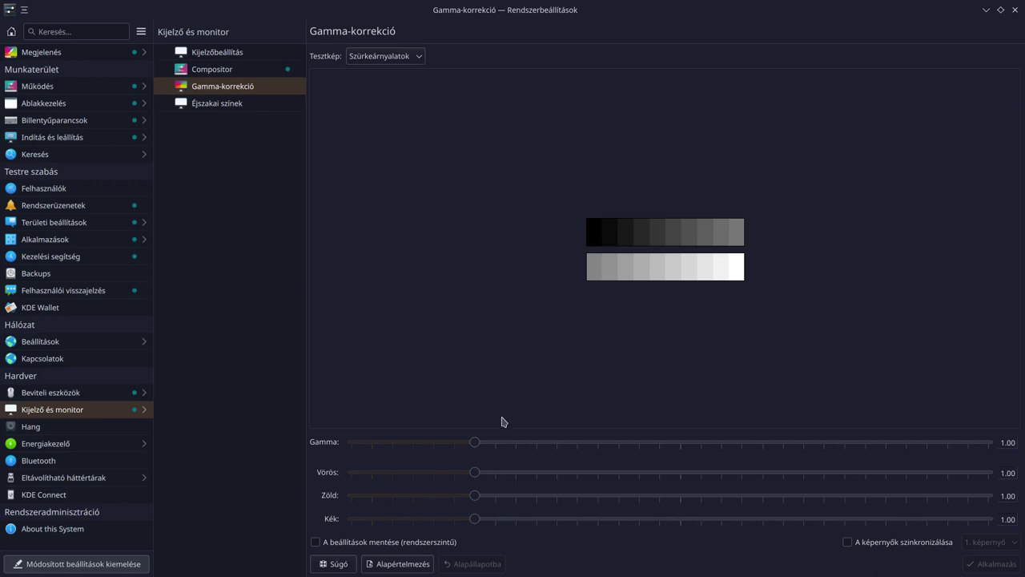
mouse_move(475, 445)
mouse_down()
mouse_move(709, 446)
mouse_move(419, 449)
mouse_move(463, 444)
mouse_up()
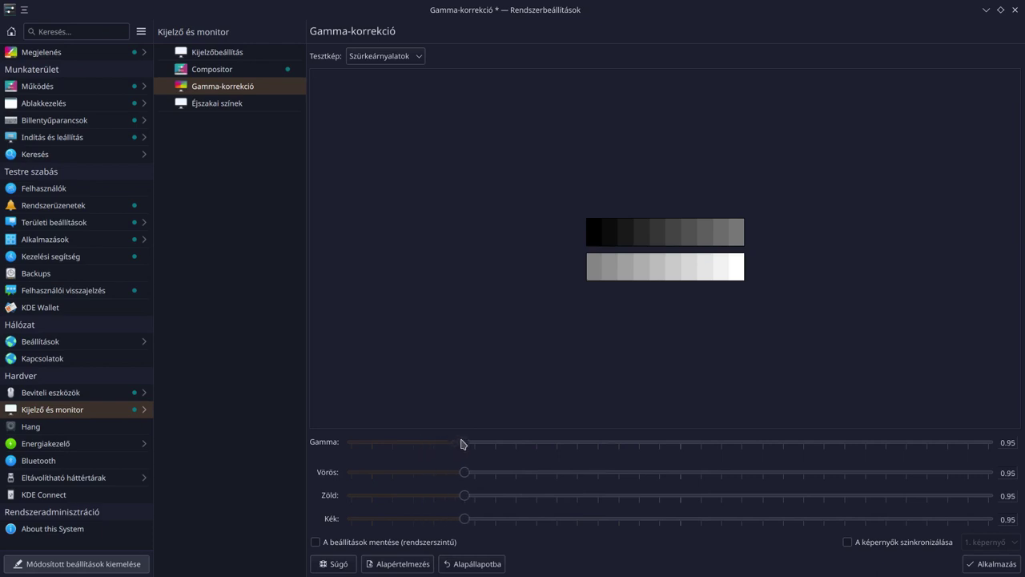
drag(464, 439, 471, 440)
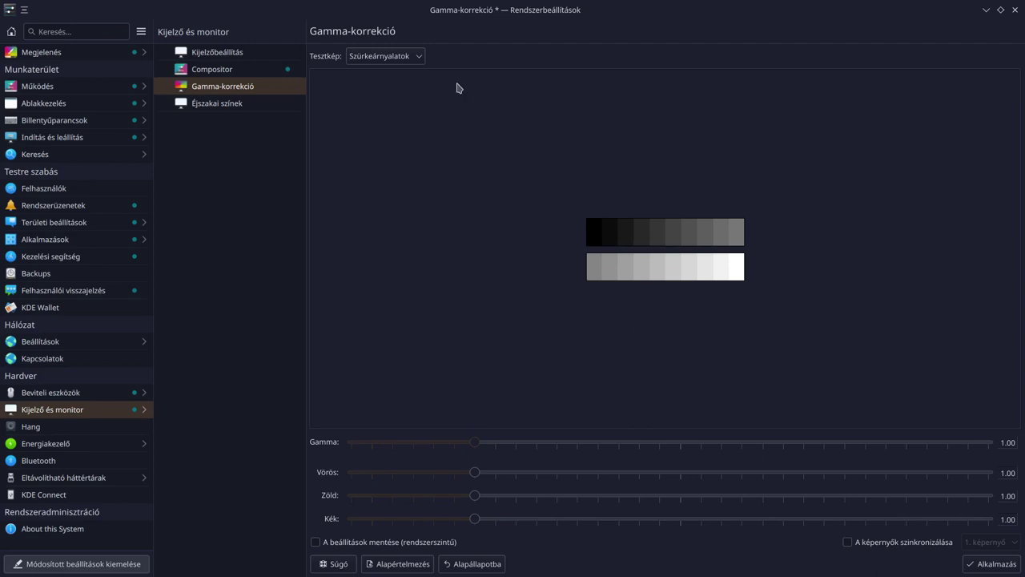
Show the RGB színek test picture and try adjusting the red level.
click(412, 62)
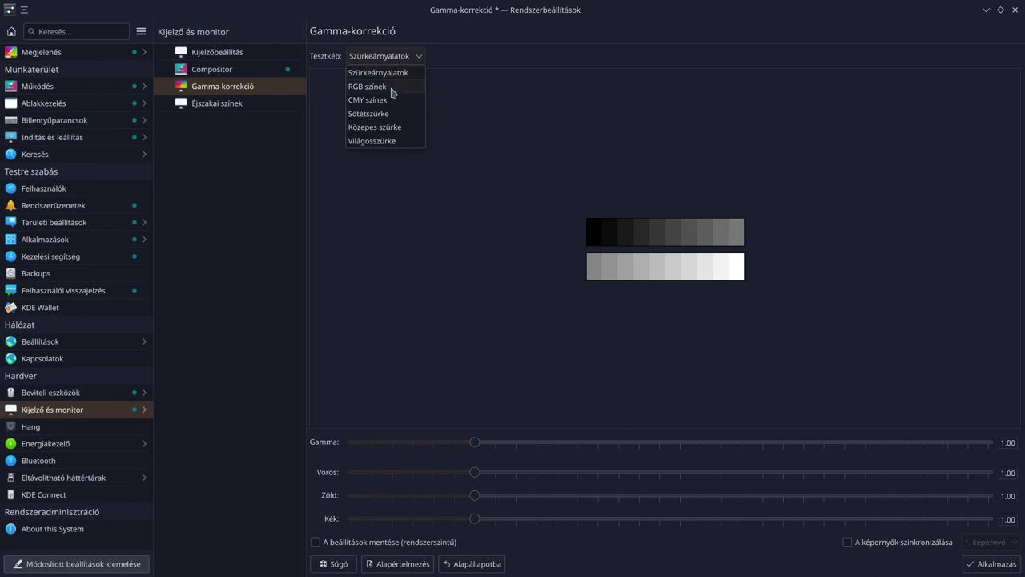
click(394, 88)
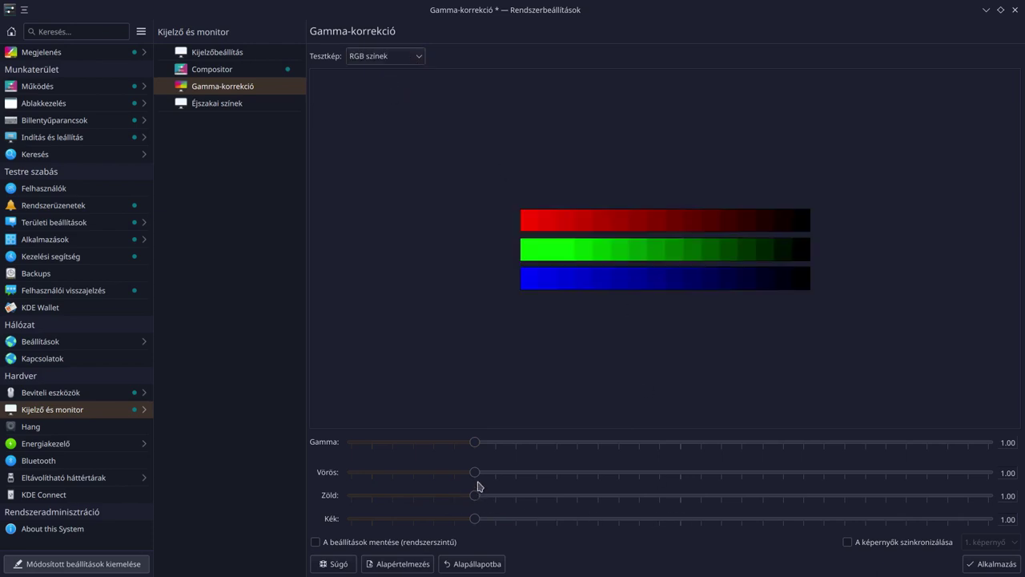
mouse_move(478, 479)
mouse_down()
mouse_move(893, 485)
mouse_move(478, 491)
mouse_move(332, 473)
mouse_move(473, 476)
mouse_up()
Activate night mode at 3 600 K with the activation set to Egyéni időpontban, and apply the settings.
click(240, 103)
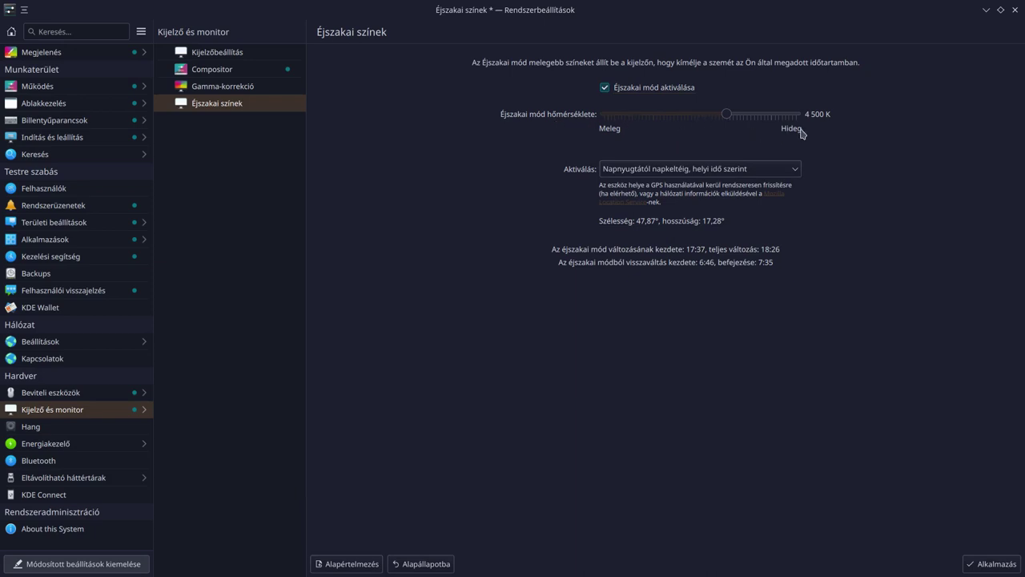
drag(726, 114, 695, 115)
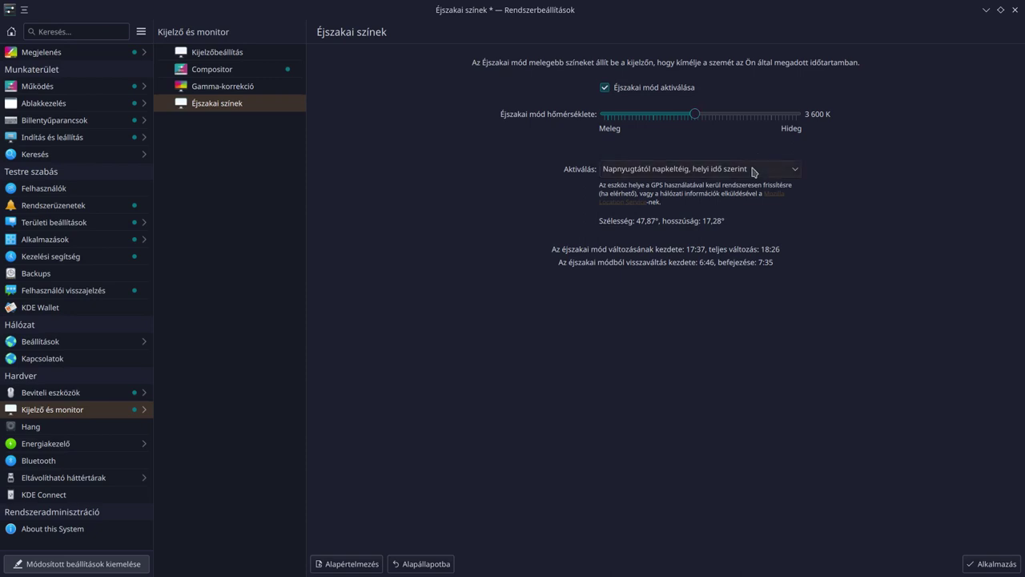
click(753, 171)
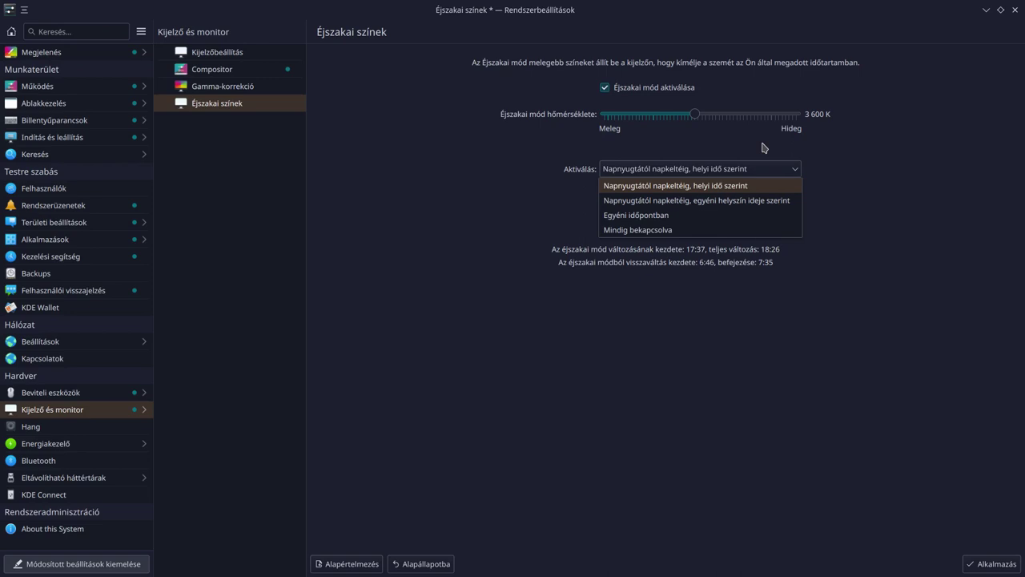
click(680, 214)
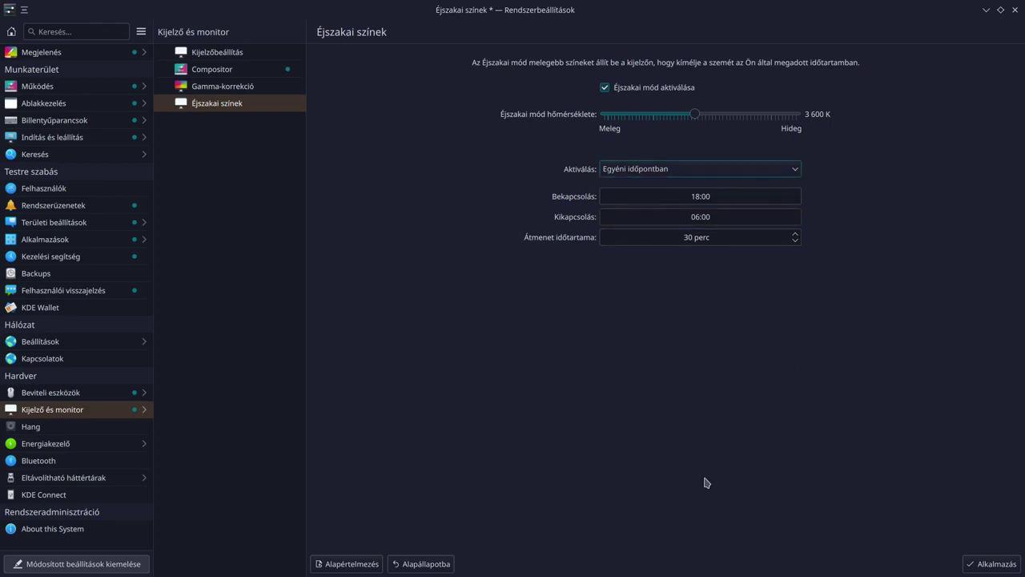
click(990, 564)
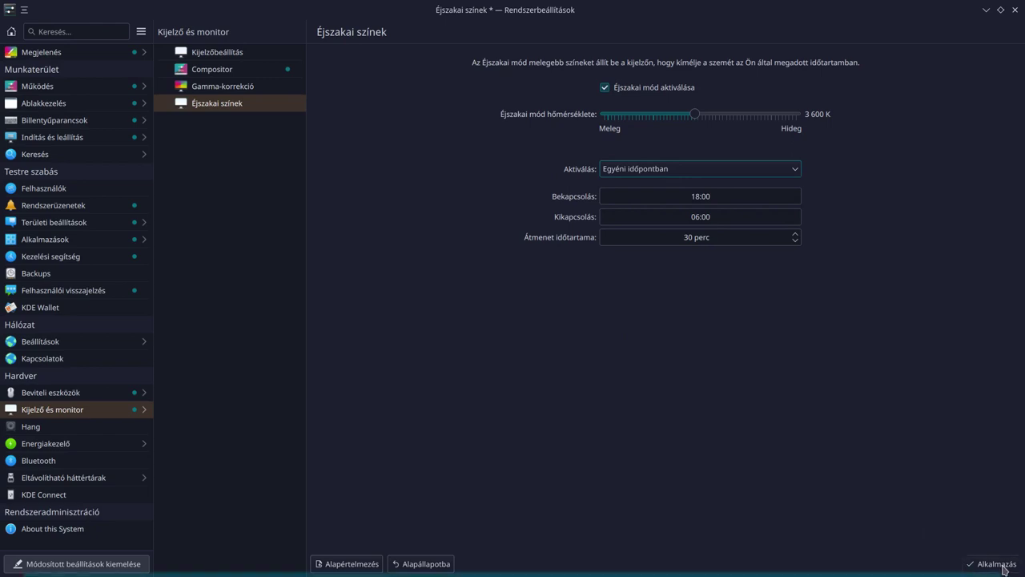